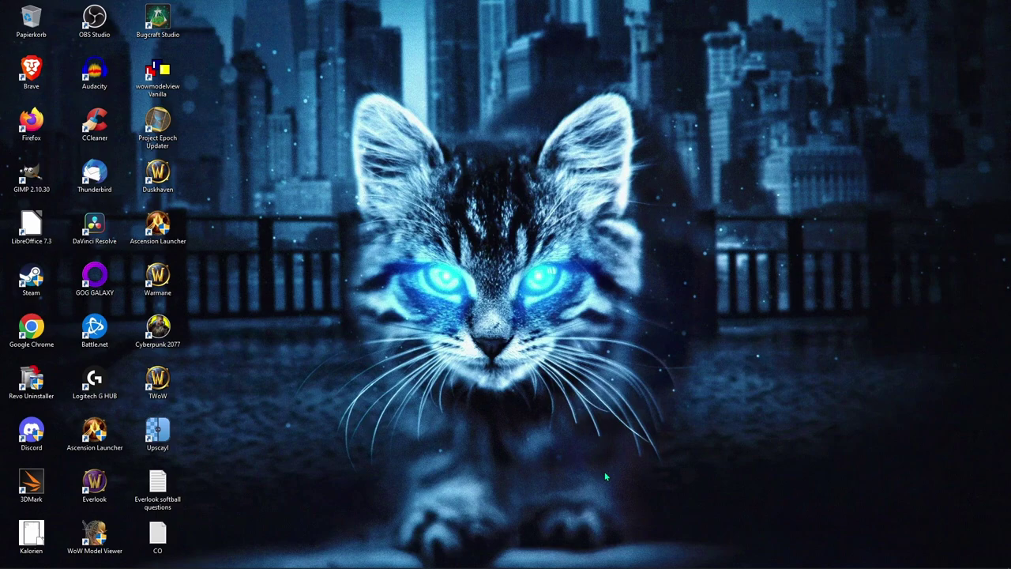
# Switch to the browser and review the HermesProxy repository's README, including its supported versions, usage instructions and chat commands.
pyautogui.moveTo(243, 559)
pyautogui.click(296, 527)
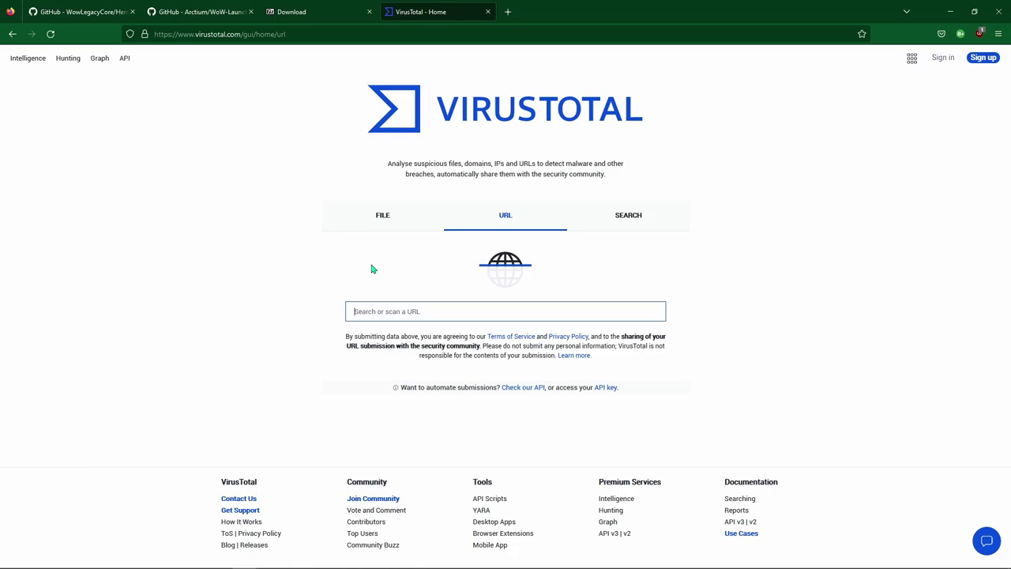
pyautogui.hotkey('ctrl', 'Tab')
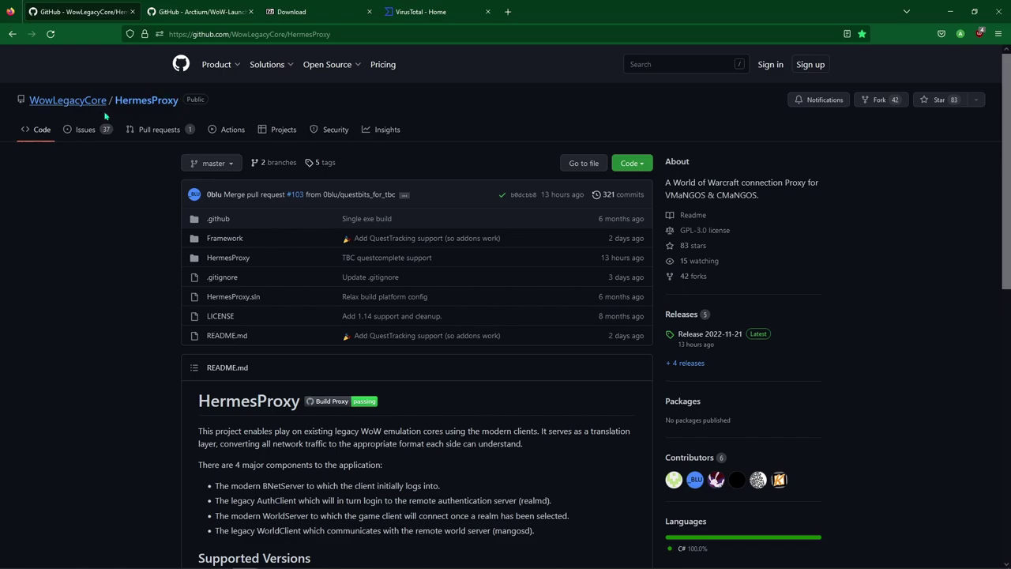
pyautogui.scroll(-3, 204, 139)
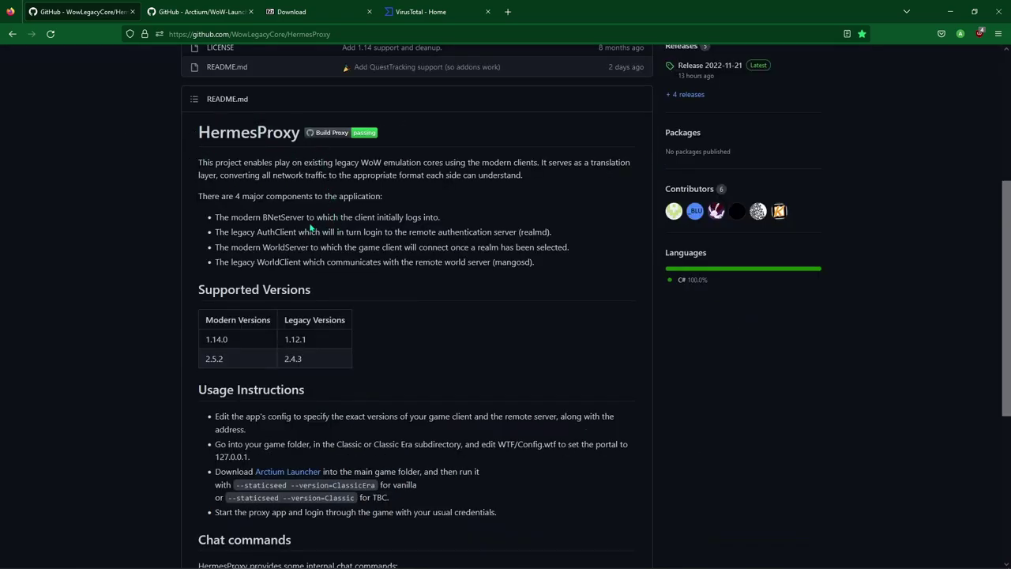
pyautogui.scroll(-2, 397, 242)
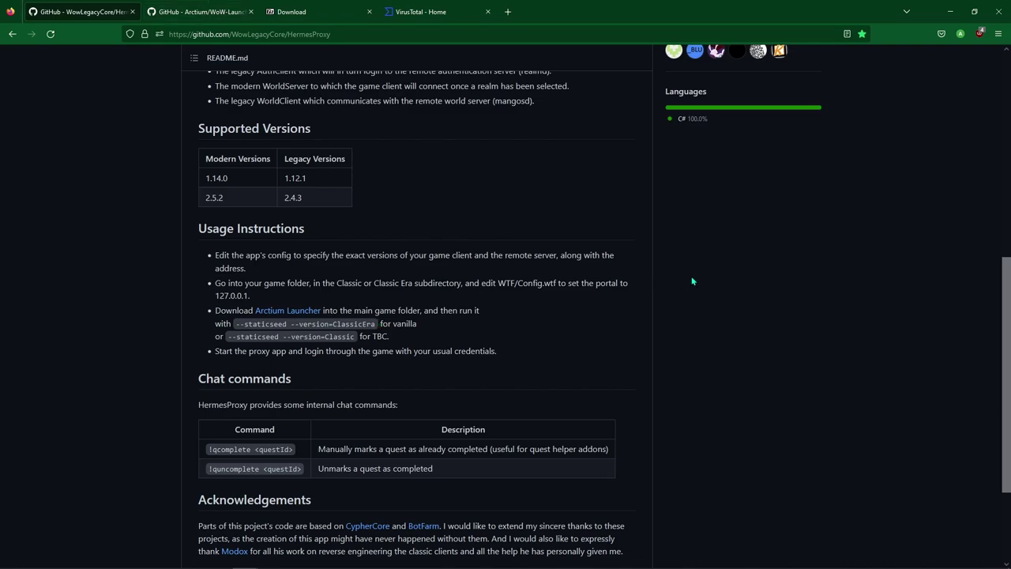
pyautogui.scroll(10, 692, 280)
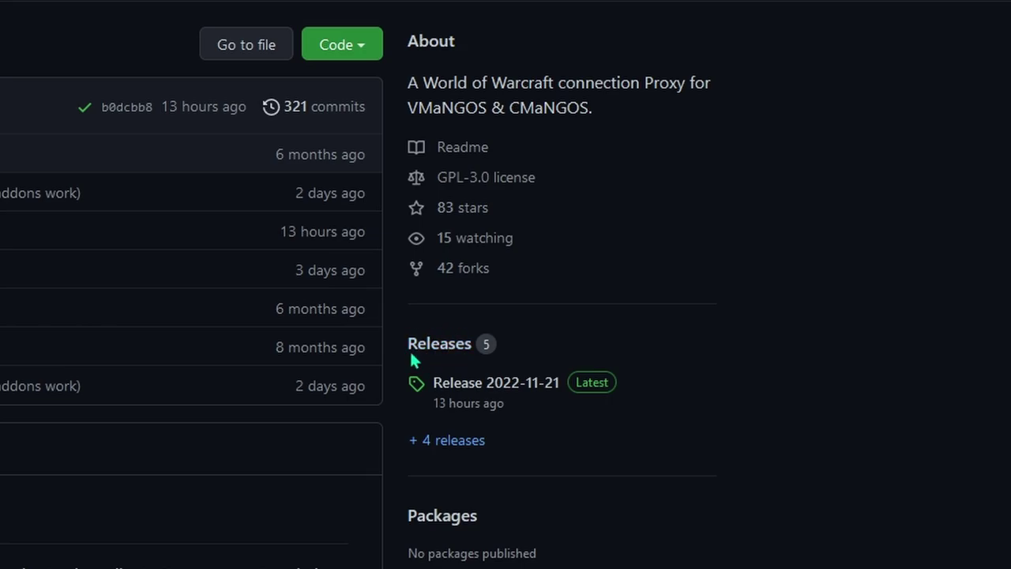
# Download HermesProxy-Windows-v3.2.zip from the latest HermesProxy release on GitHub and save it to Volume (F:).
pyautogui.click(458, 345)
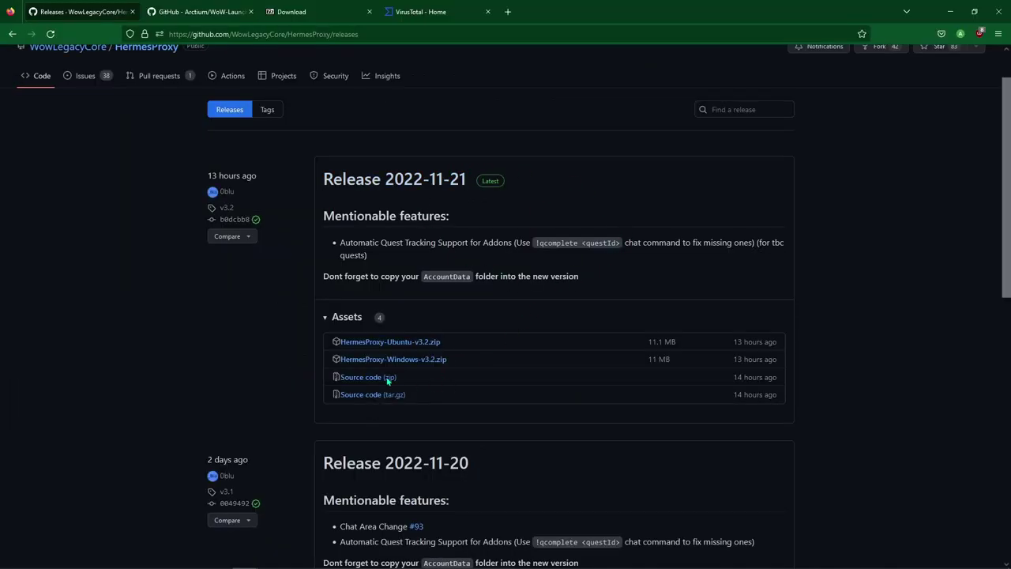
pyautogui.scroll(-2, 494, 340)
pyautogui.scroll(2, 460, 284)
pyautogui.scroll(-3, 440, 422)
pyautogui.scroll(-3, 514, 343)
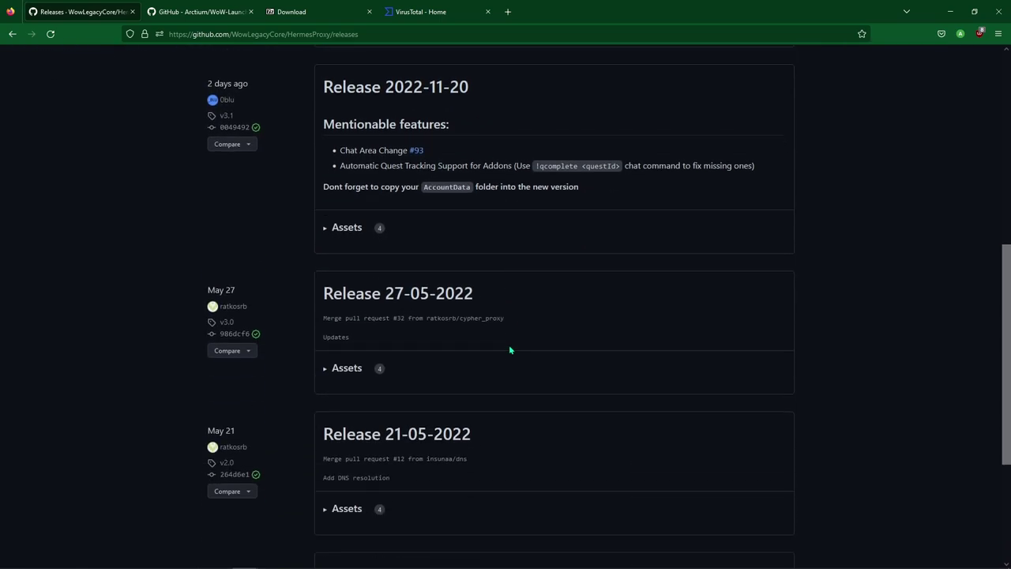
pyautogui.scroll(6, 510, 350)
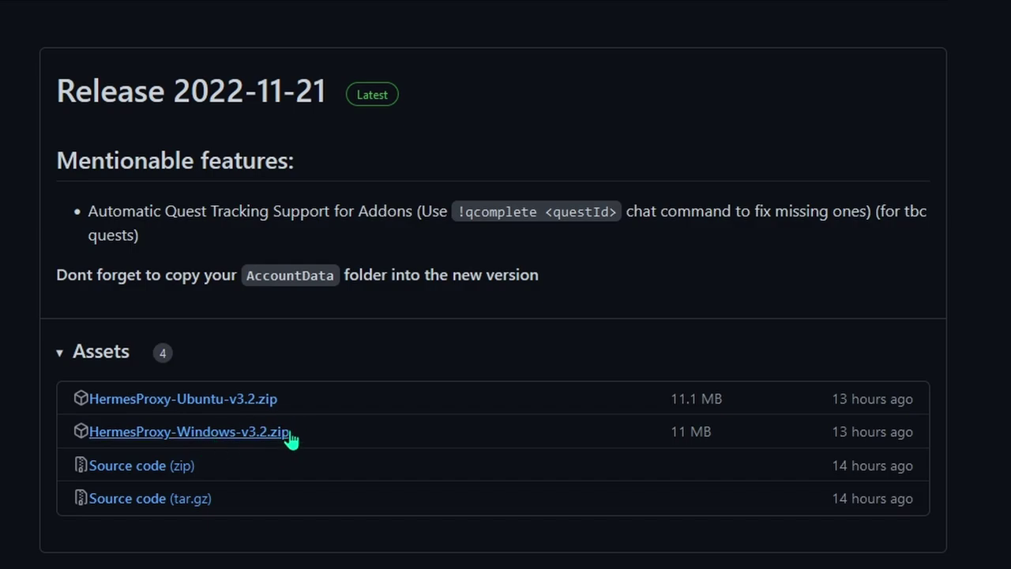
pyautogui.click(225, 439)
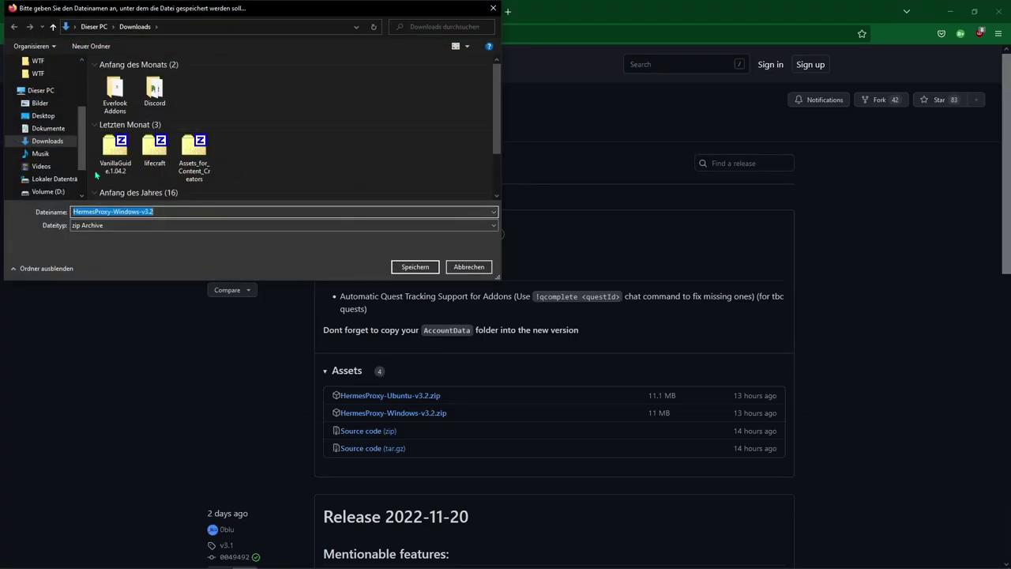
pyautogui.scroll(-3, 82, 151)
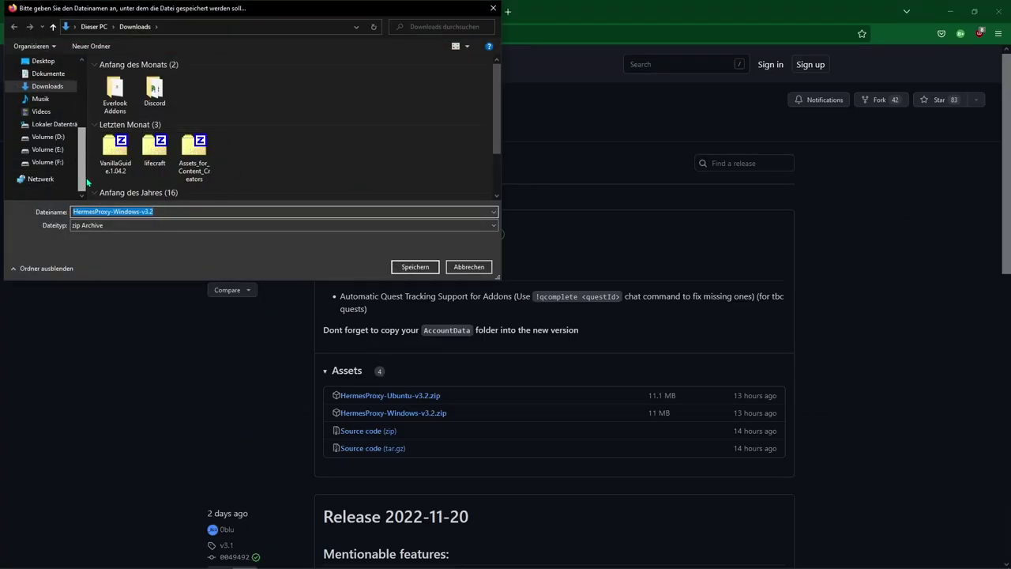
pyautogui.click(47, 162)
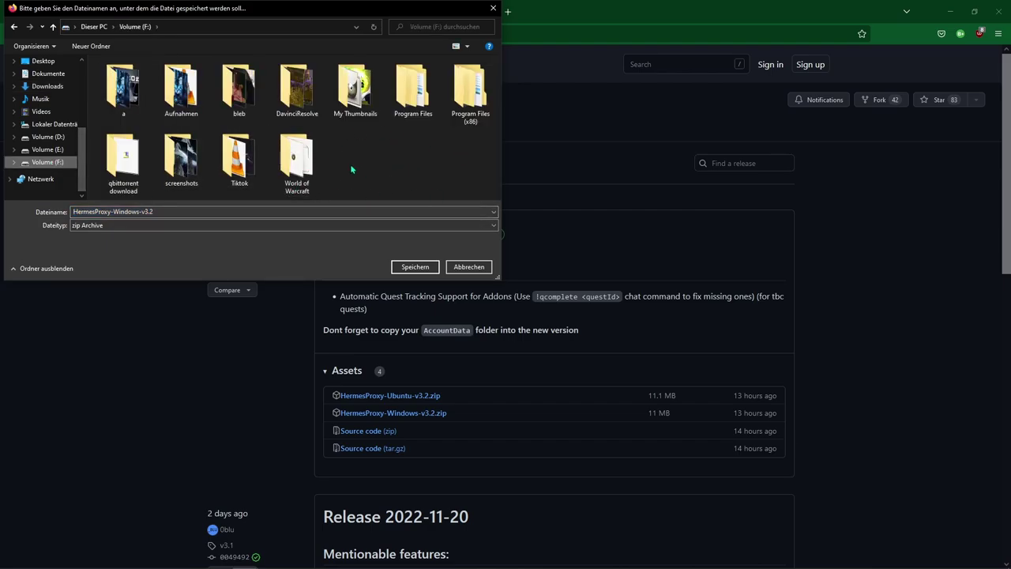
pyautogui.click(415, 266)
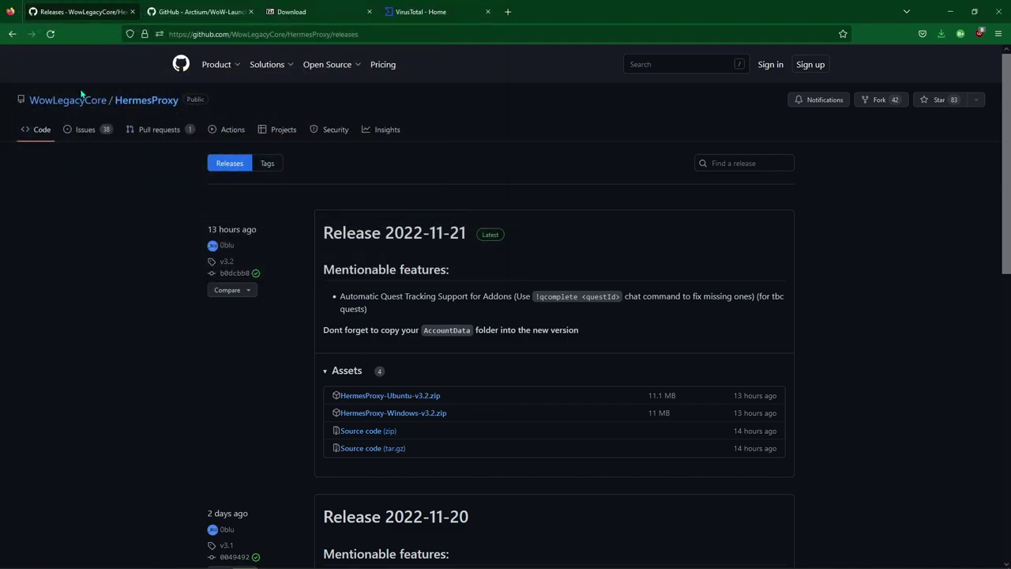
# Download Windows.x86_64.zip from the Arctium WoW-Launcher releases page and save it to Volume (F:).
pyautogui.click(141, 105)
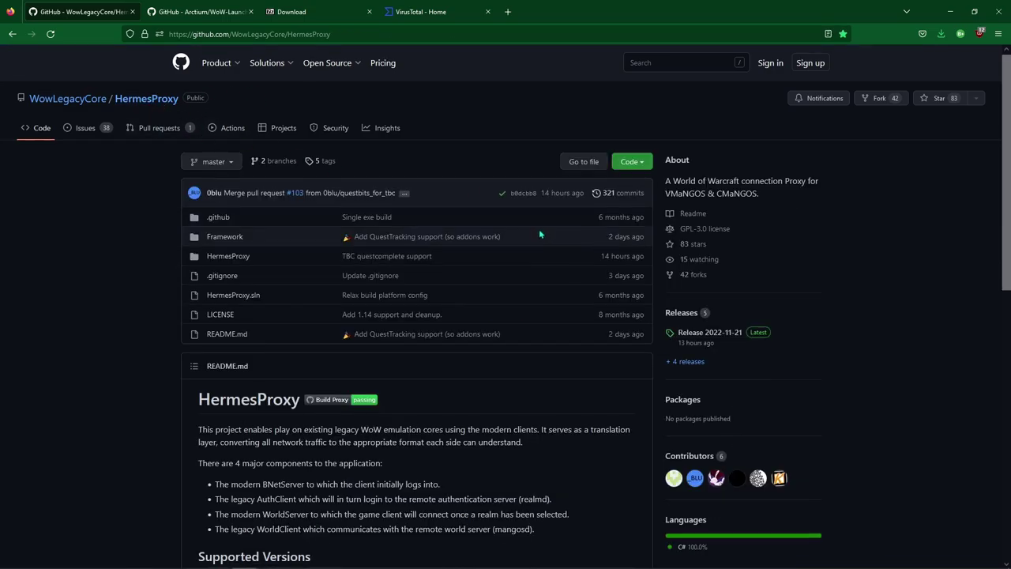
pyautogui.scroll(-5, 538, 229)
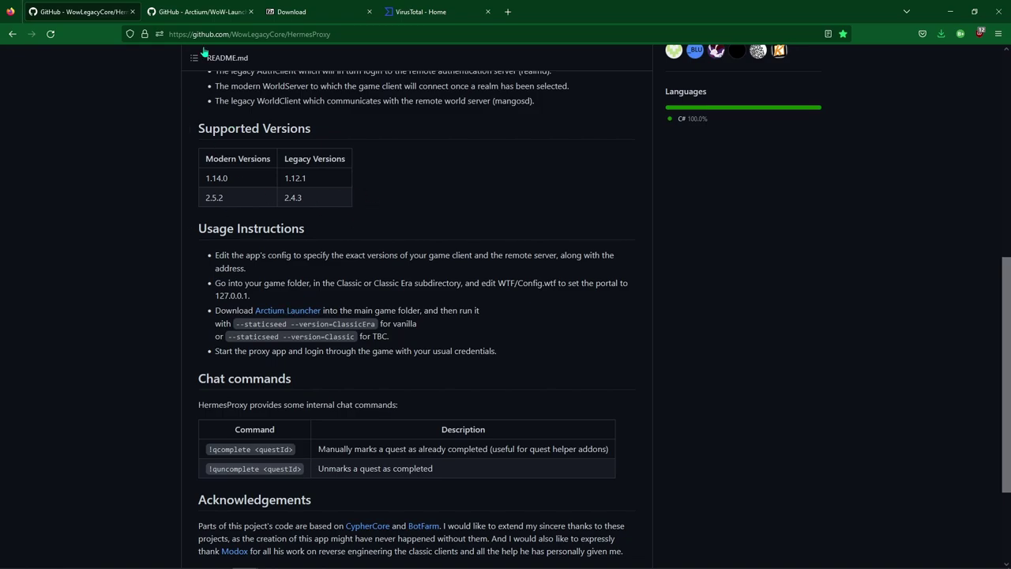
pyautogui.click(202, 11)
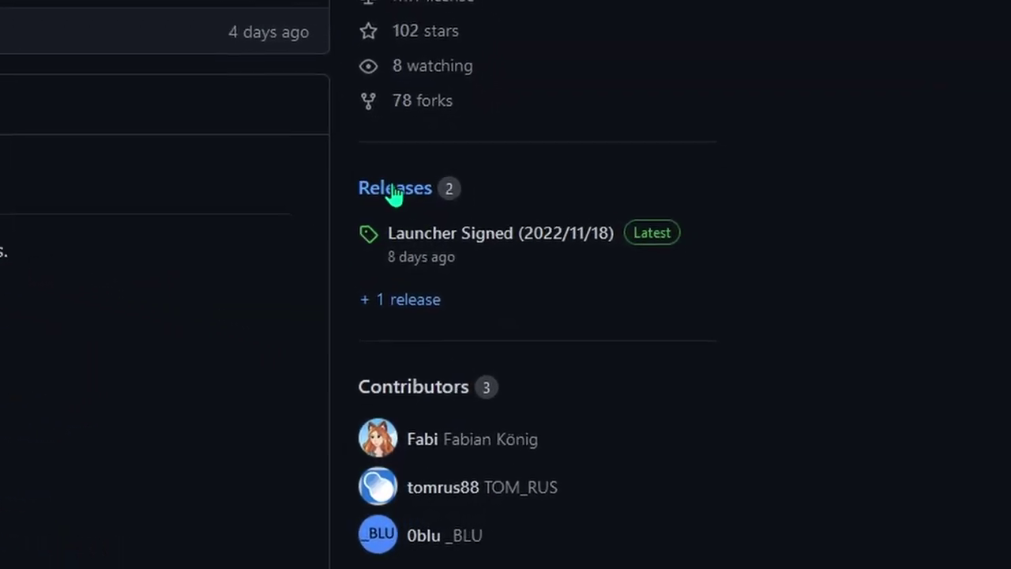
pyautogui.click(394, 194)
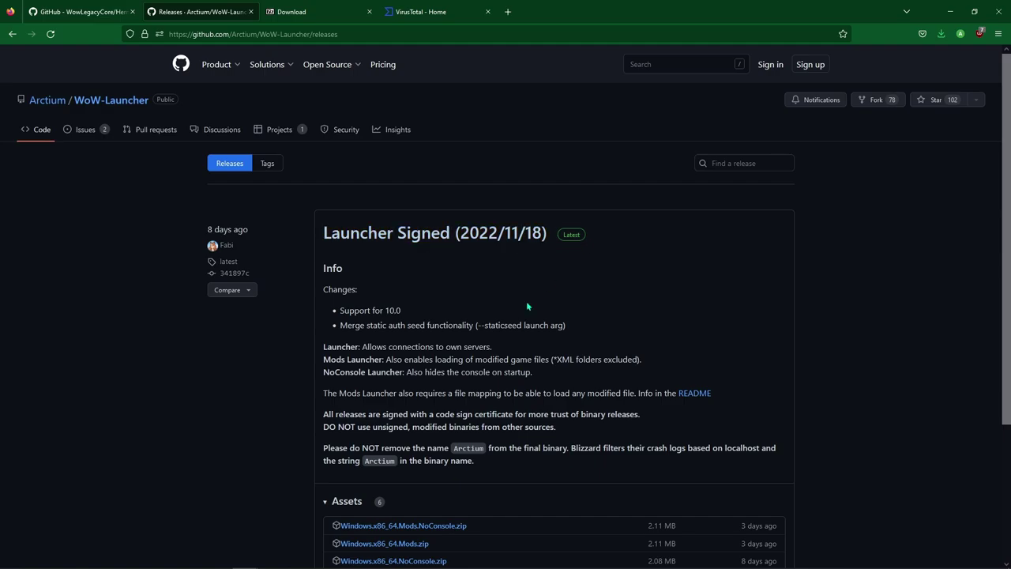
pyautogui.scroll(-3, 528, 312)
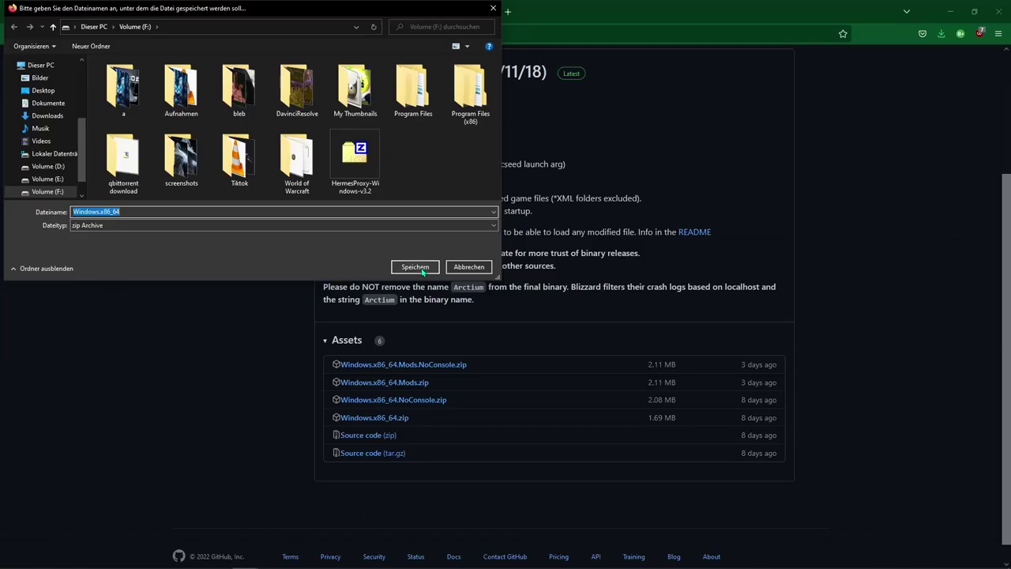
pyautogui.click(413, 265)
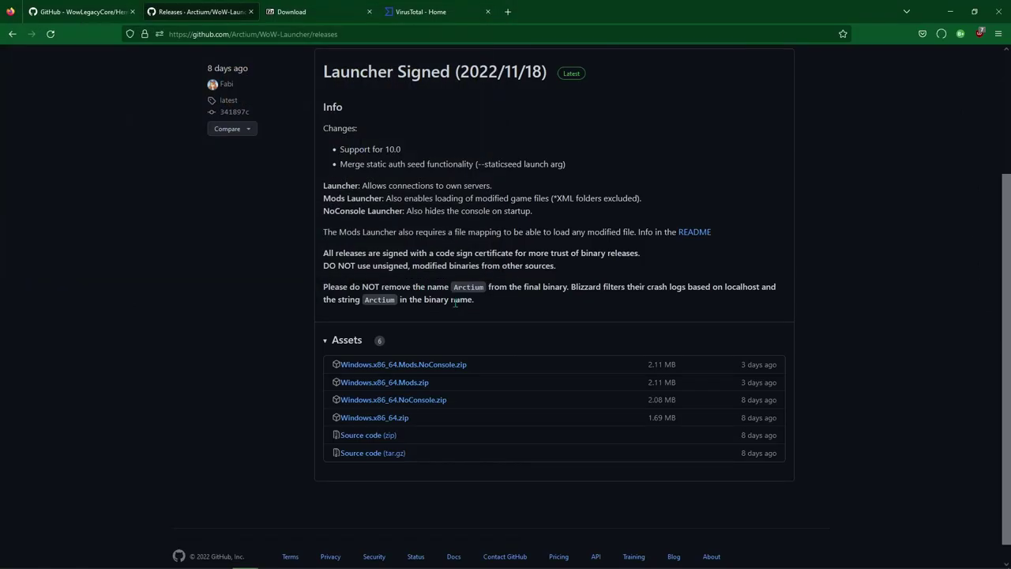
# Return to the WoW-Launcher repository's main page and review its README, including supported game versions and Windows usage.
pyautogui.scroll(3, 299, 273)
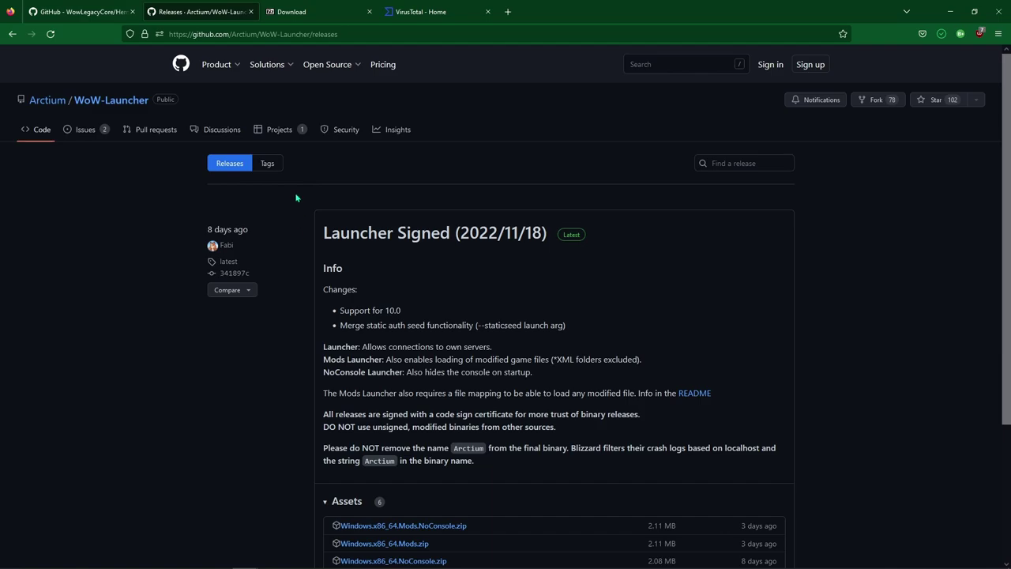
pyautogui.click(116, 103)
pyautogui.scroll(-3, 127, 318)
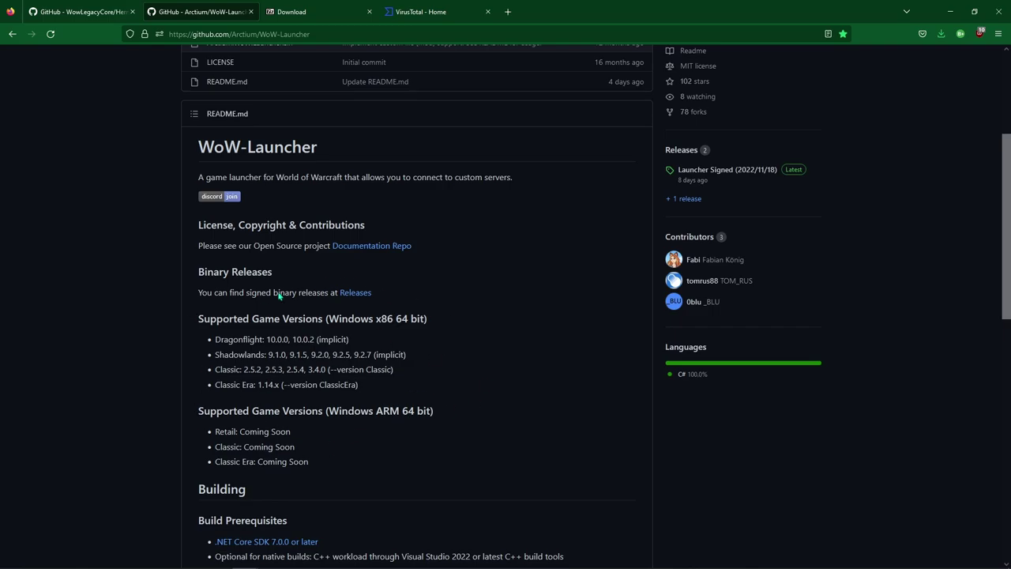
pyautogui.scroll(-3, 360, 361)
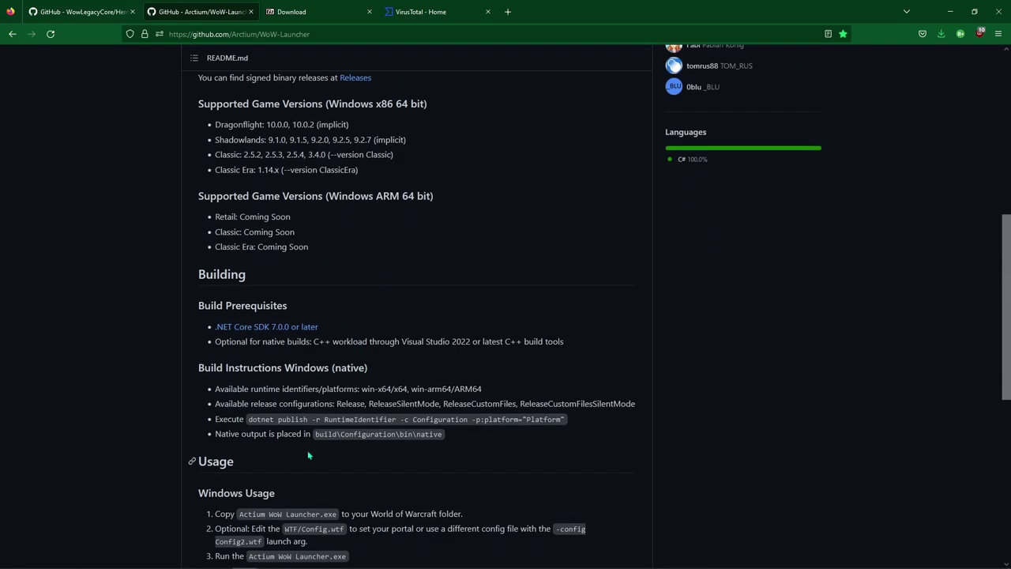
pyautogui.scroll(-2, 334, 444)
pyautogui.scroll(8, 368, 454)
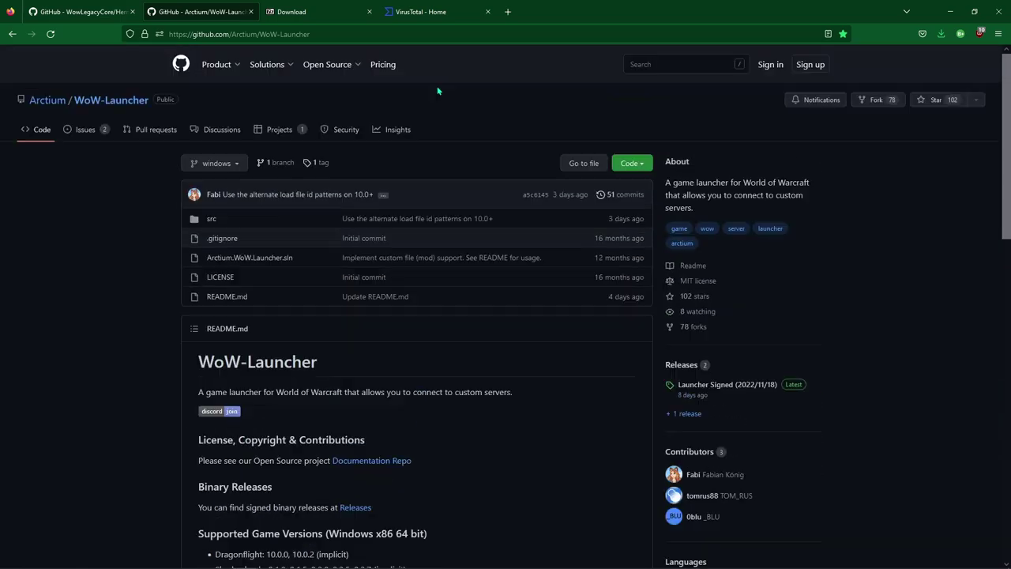
# Switch from the browser to File Explorer at Volume (F:), where the two archives are saved.
pyautogui.click(951, 11)
pyautogui.click(271, 558)
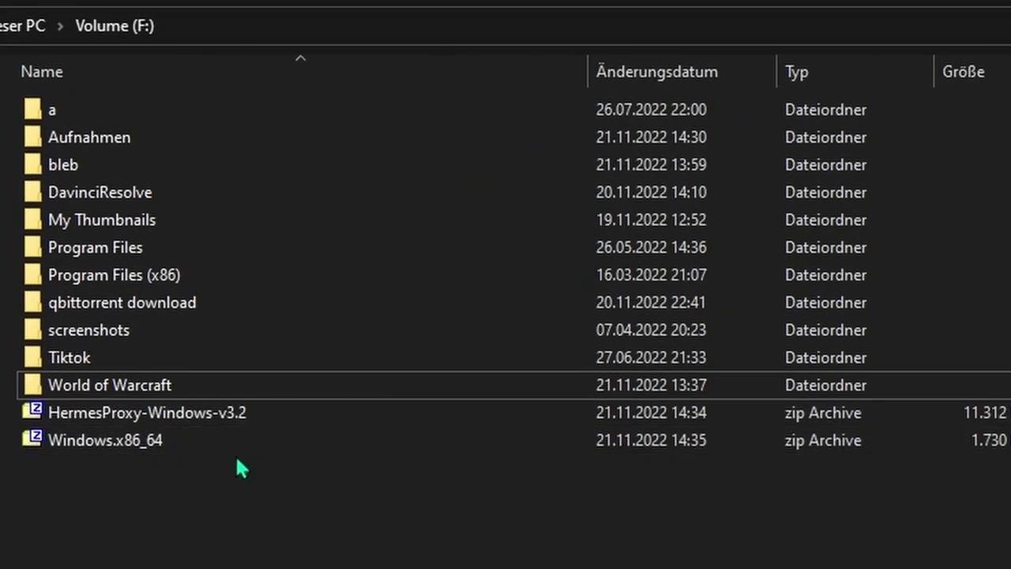
pyautogui.rightClick(190, 418)
pyautogui.moveTo(40, 461)
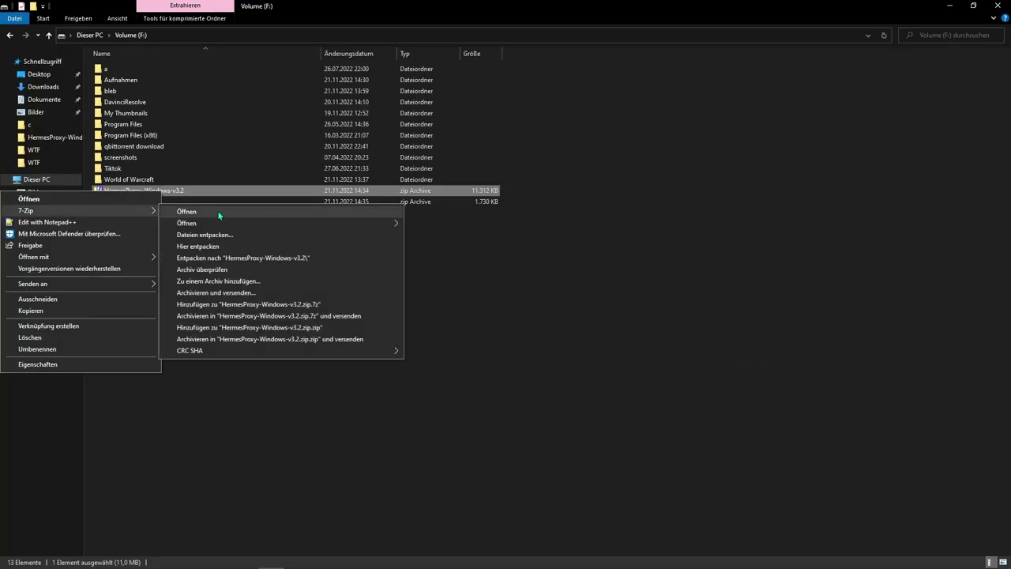
pyautogui.click(364, 380)
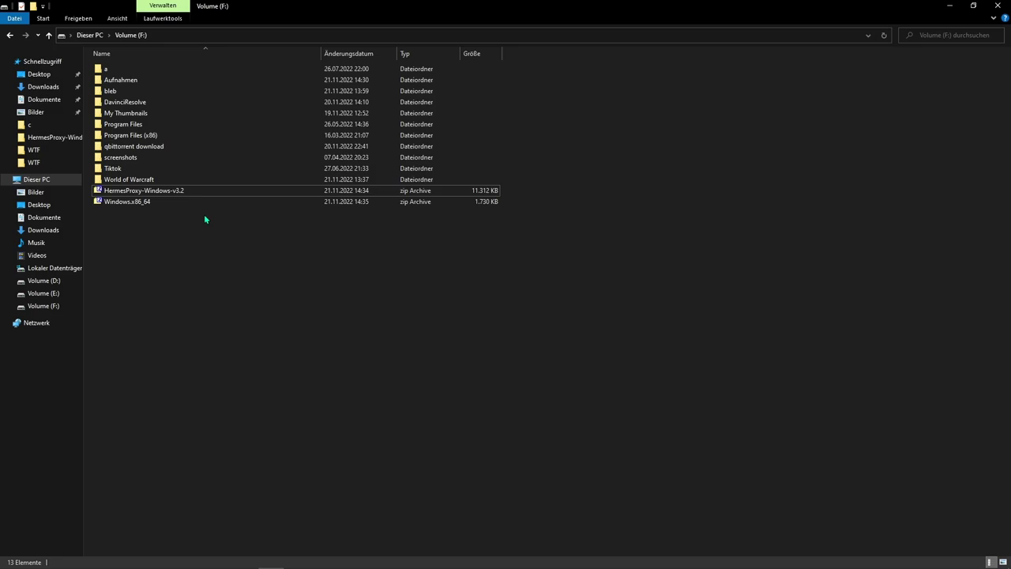
# Extract the HermesProxy-Windows-v3.2 archive into a folder of the same name on Volume (F:) and delete the zip file.
pyautogui.rightClick(140, 192)
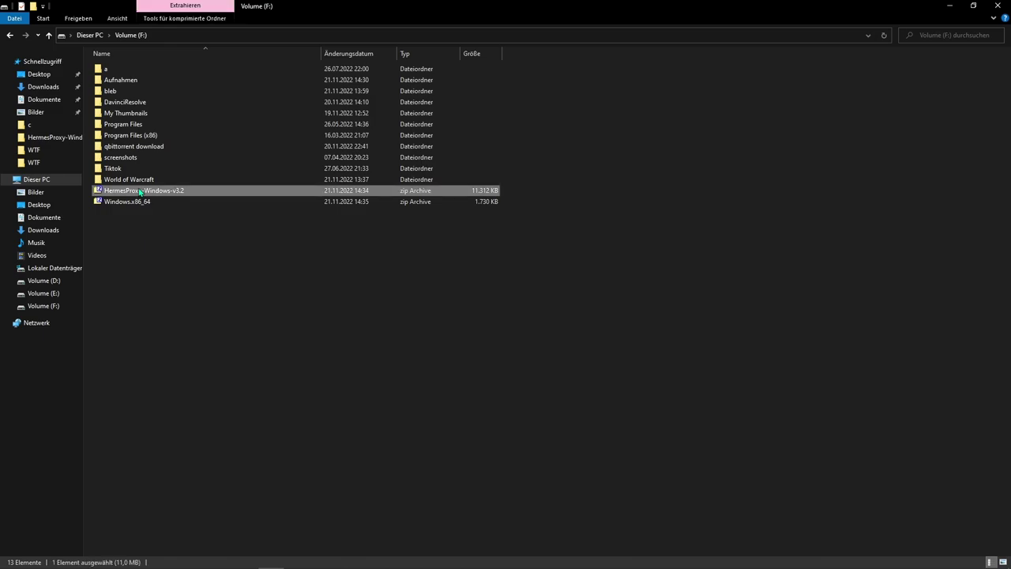
pyautogui.moveTo(122, 207)
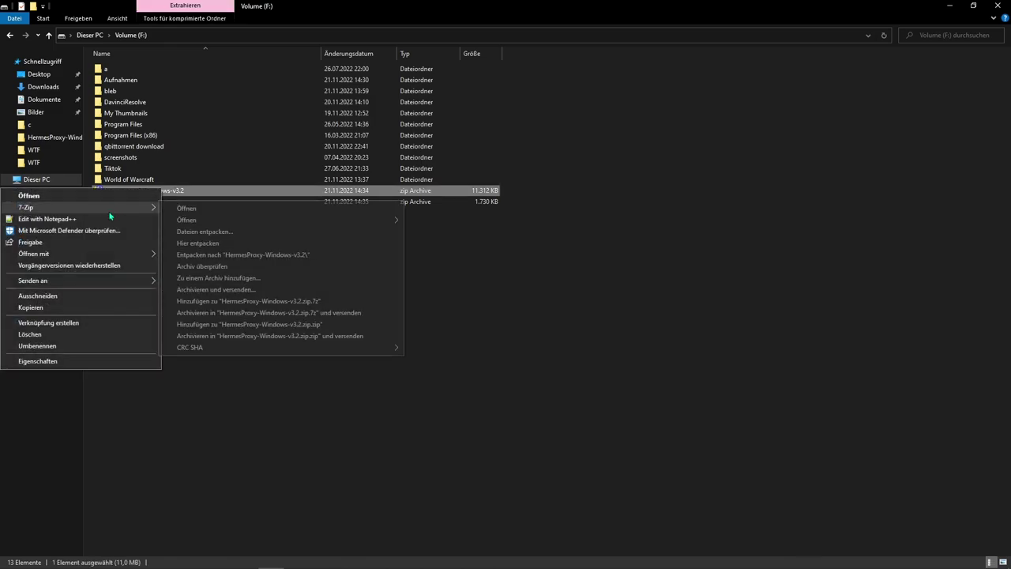
pyautogui.click(233, 255)
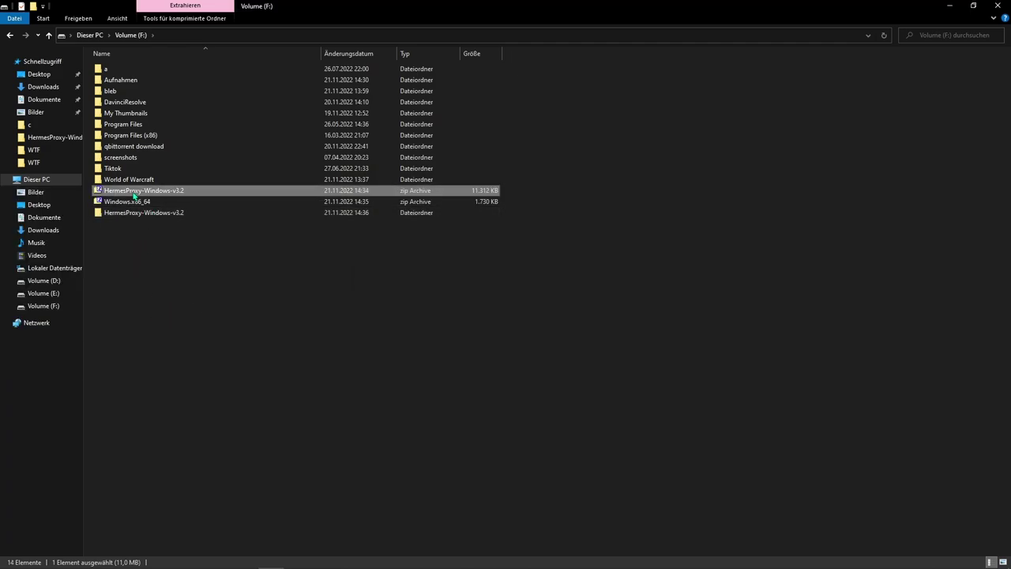
pyautogui.rightClick(133, 194)
pyautogui.click(60, 336)
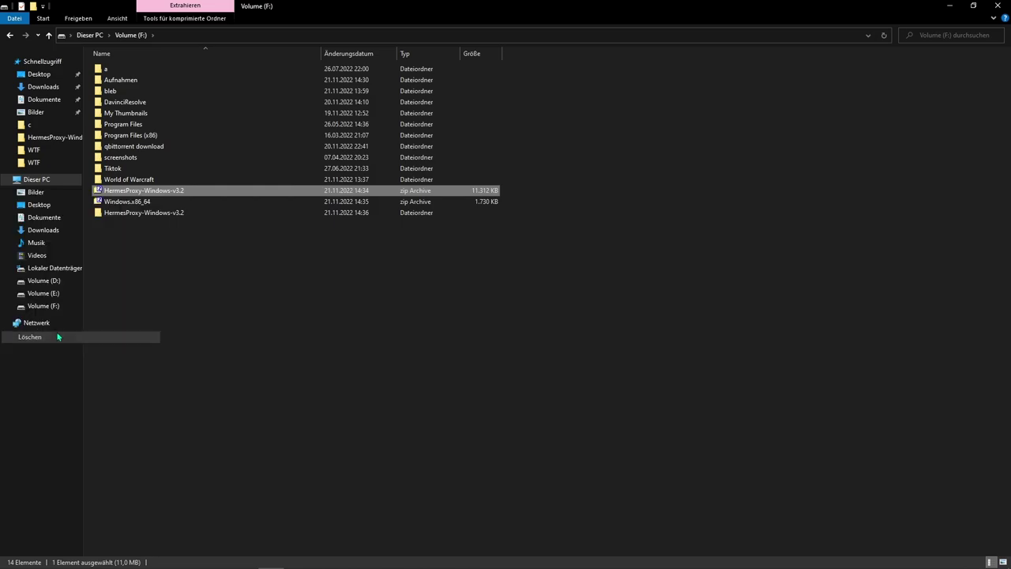
# Examine the contents of the extracted HermesProxy-Windows-v3.2 folder and its CSV subfolder, and return to Volume (F:).
pyautogui.doubleClick(150, 202)
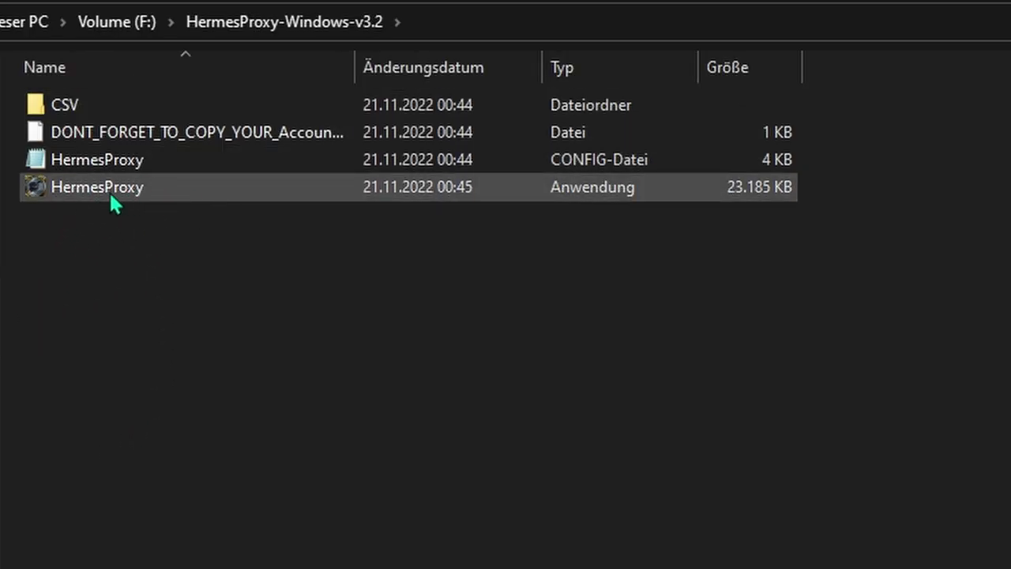
pyautogui.doubleClick(75, 107)
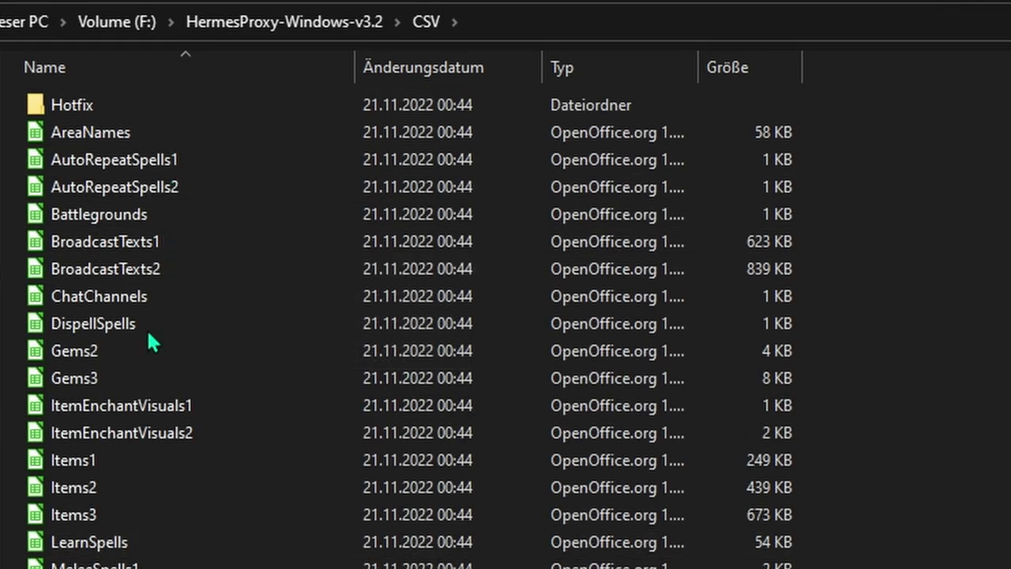
pyautogui.hotkey('alt', 'Left')
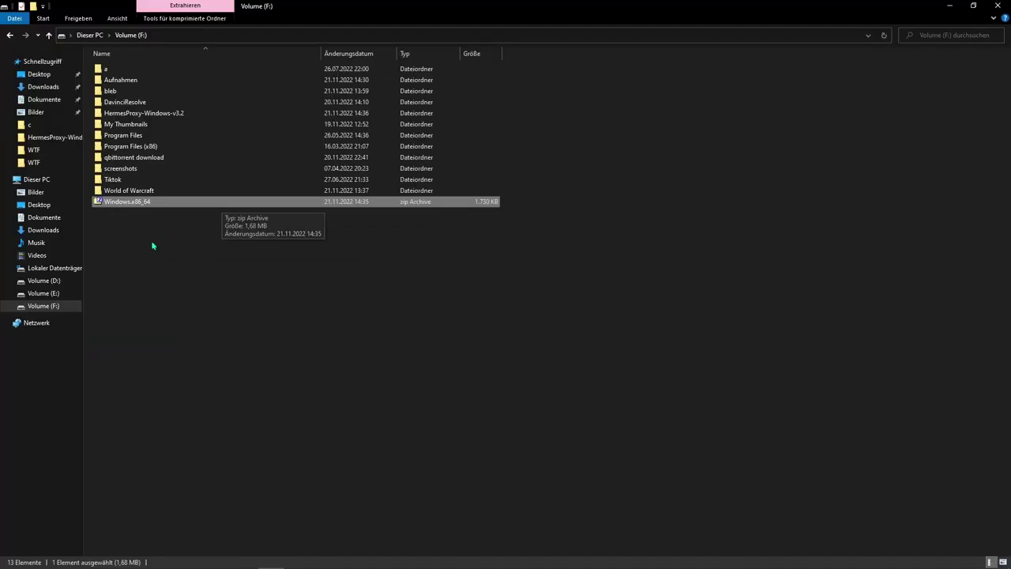
# Copy Arctium WoW Launcher.exe from the Windows.x86_64 archive on Volume (F:) into the World of Warcraft folder.
pyautogui.doubleClick(129, 203)
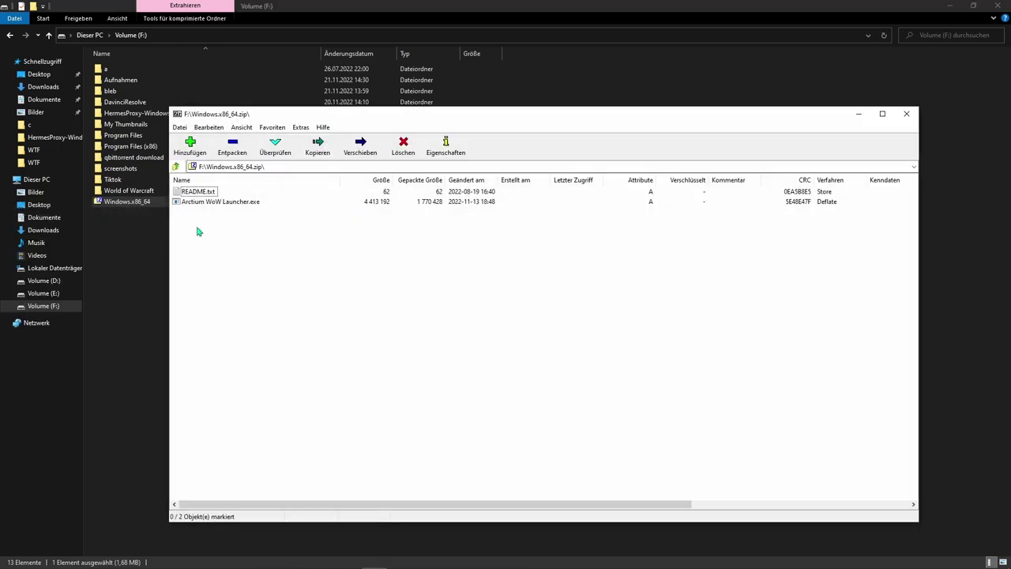
pyautogui.doubleClick(126, 191)
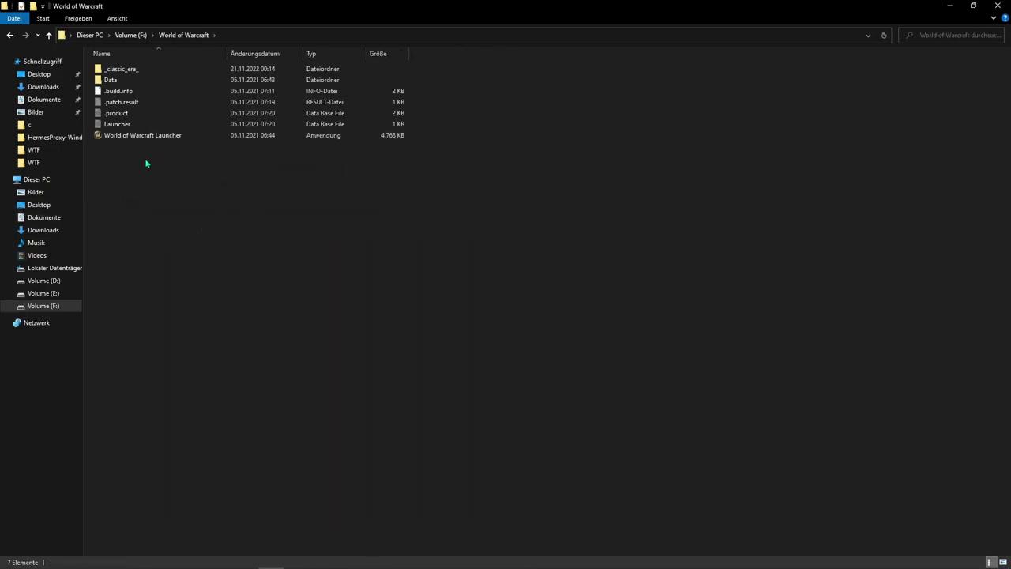
pyautogui.moveTo(195, 566)
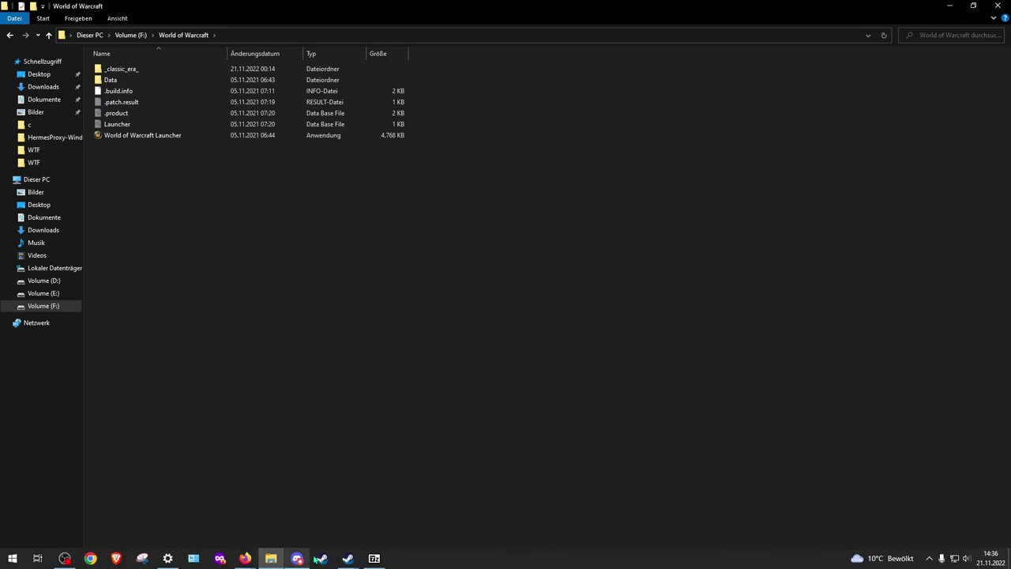
pyautogui.click(374, 558)
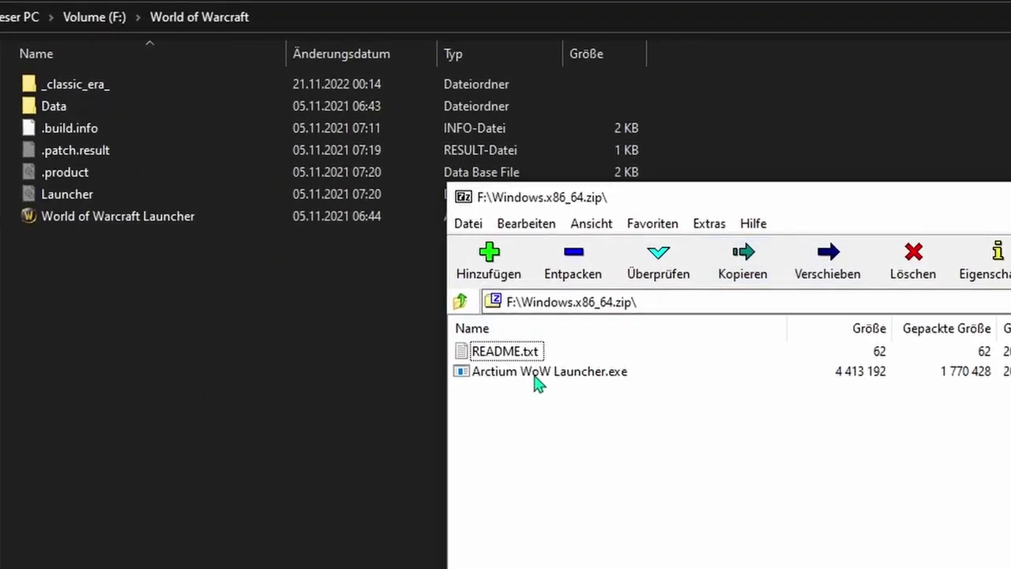
pyautogui.click(536, 377)
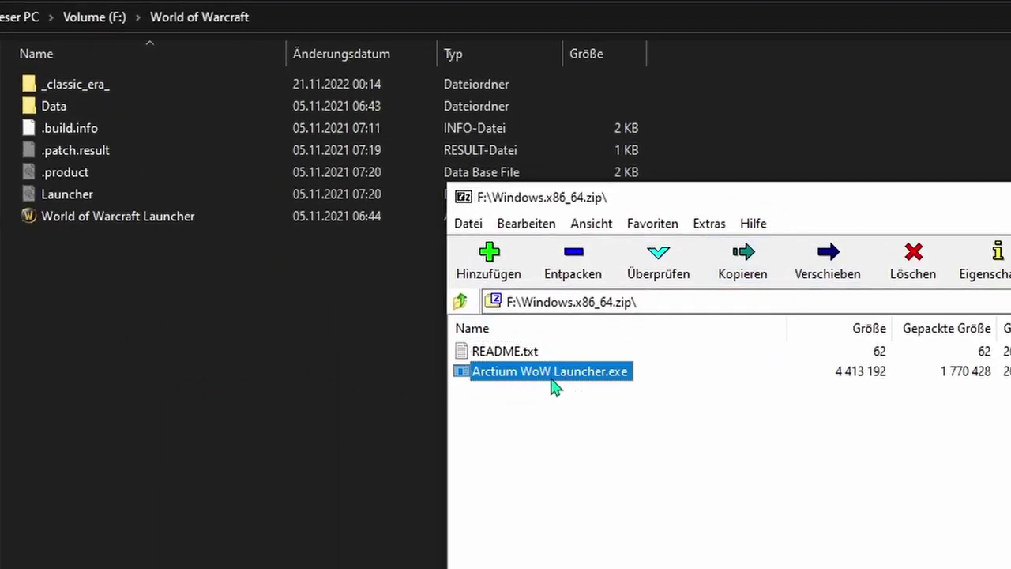
pyautogui.moveTo(530, 377); pyautogui.dragTo(239, 352)
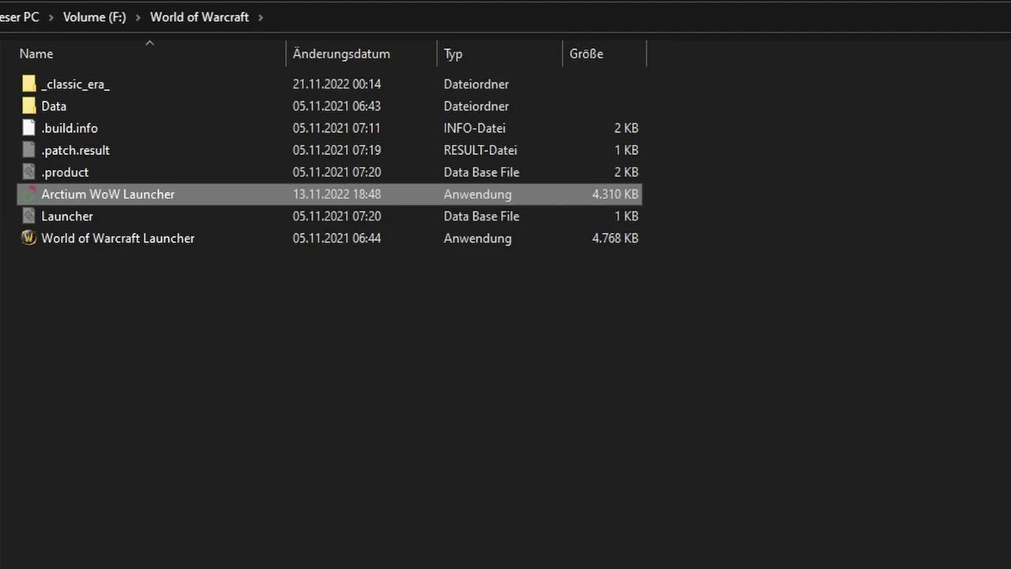
pyautogui.hotkey('alt', 'Tab')
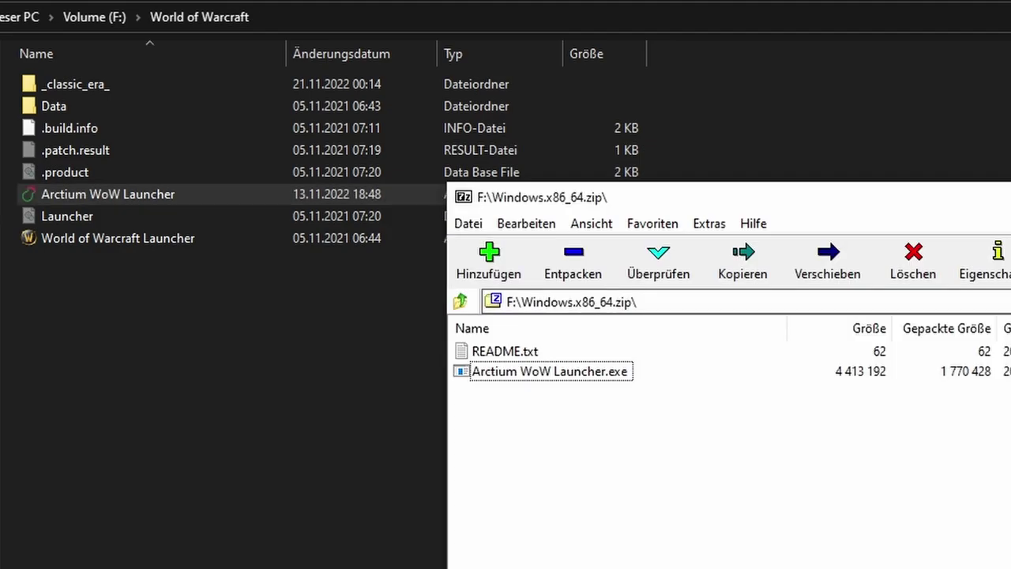
pyautogui.hotkey('alt', 'Tab')
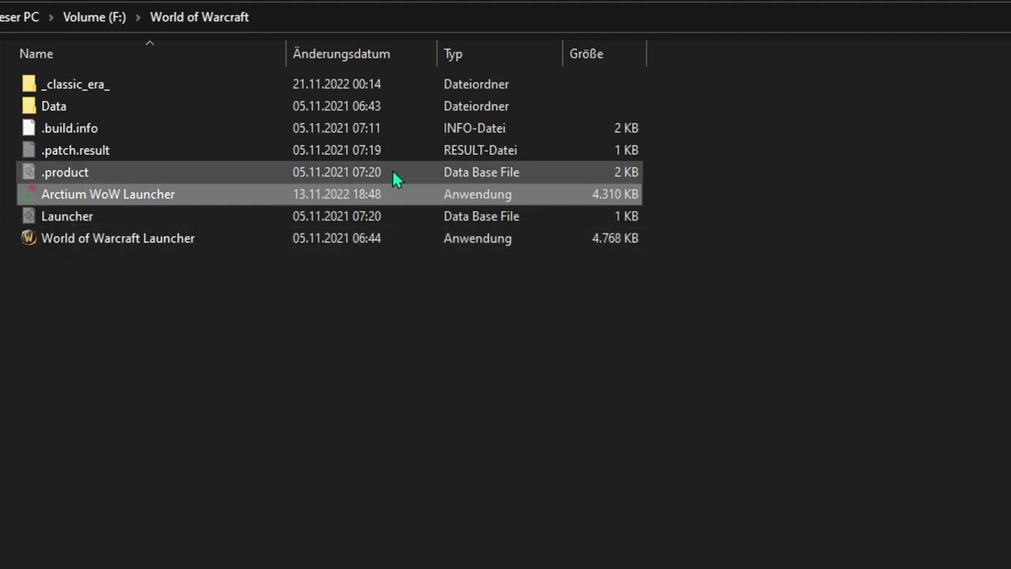
# Create a shortcut to the Arctium WoW Launcher application inside the World of Warcraft folder and select the shortcut.
pyautogui.click(218, 357)
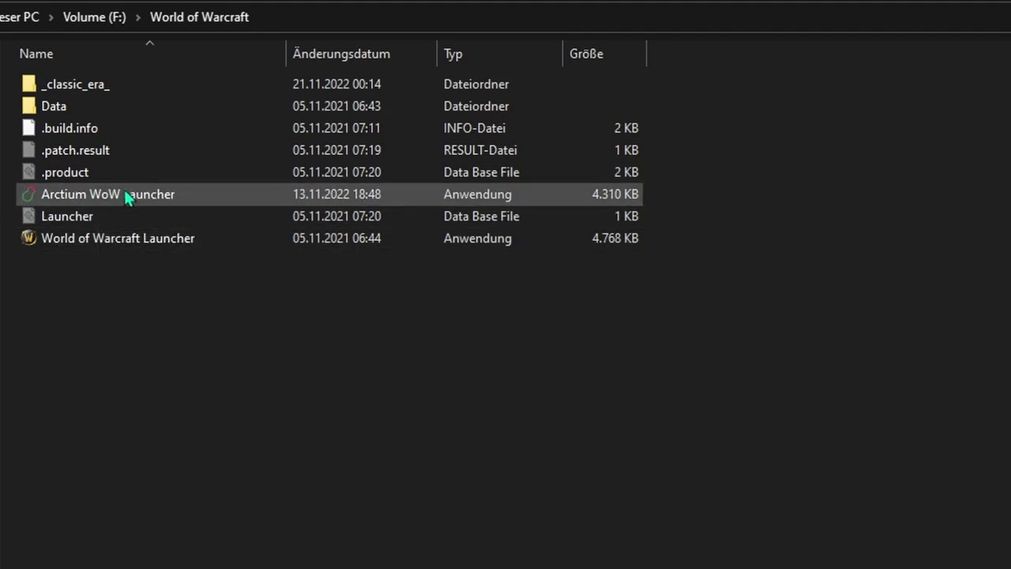
pyautogui.rightClick(90, 198)
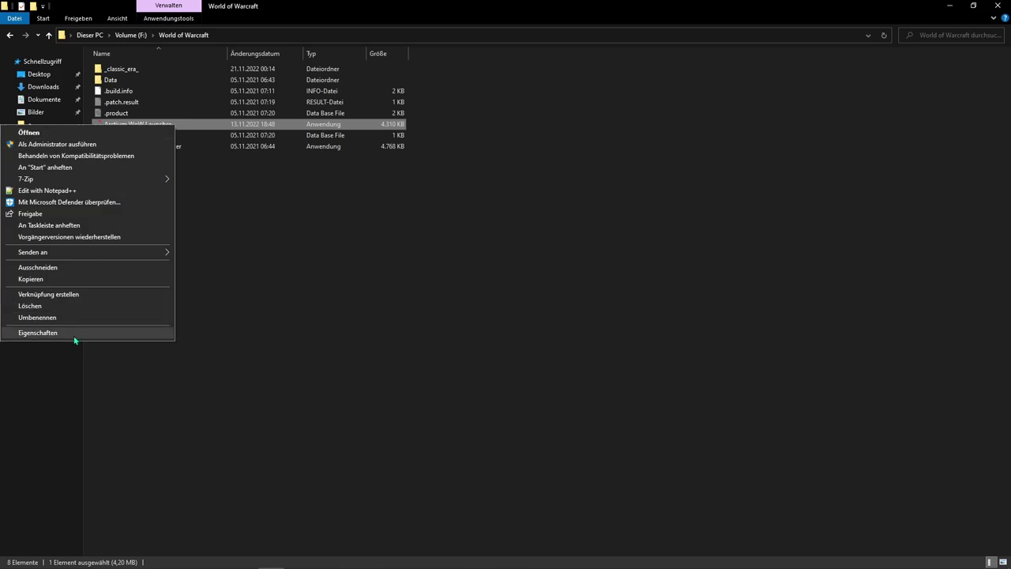
pyautogui.click(67, 295)
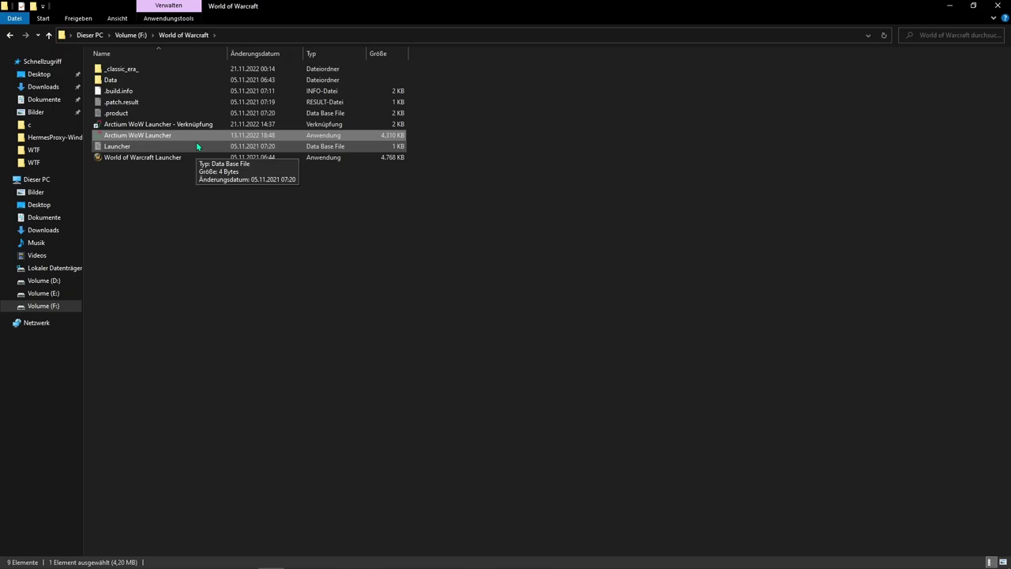
pyautogui.click(137, 125)
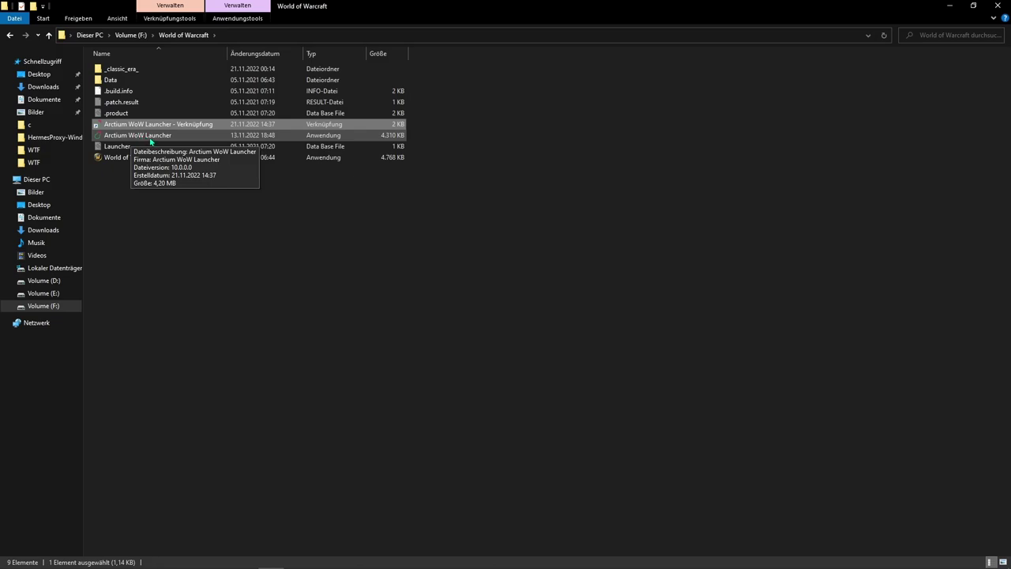
pyautogui.rightClick(151, 141)
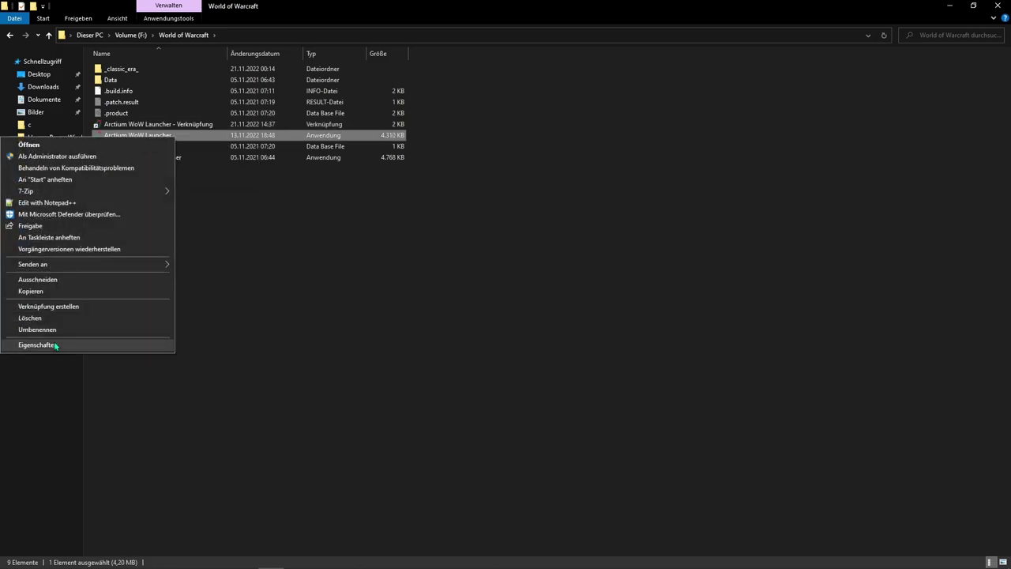
pyautogui.click(37, 344)
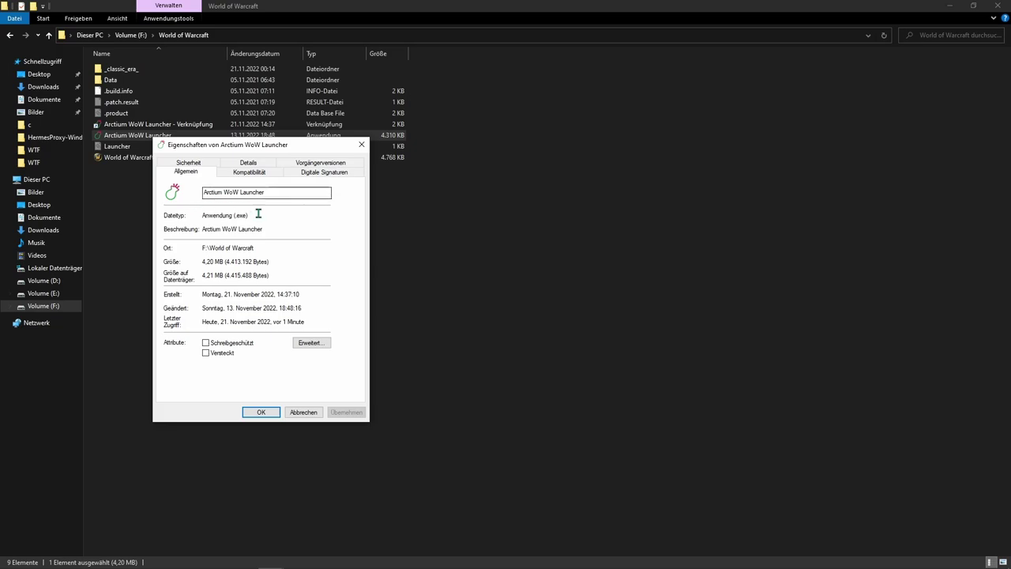
pyautogui.click(237, 173)
pyautogui.click(309, 173)
# Open the properties of the Arctium WoW Launcher shortcut and place the cursor in its target path.
pyautogui.click(170, 126)
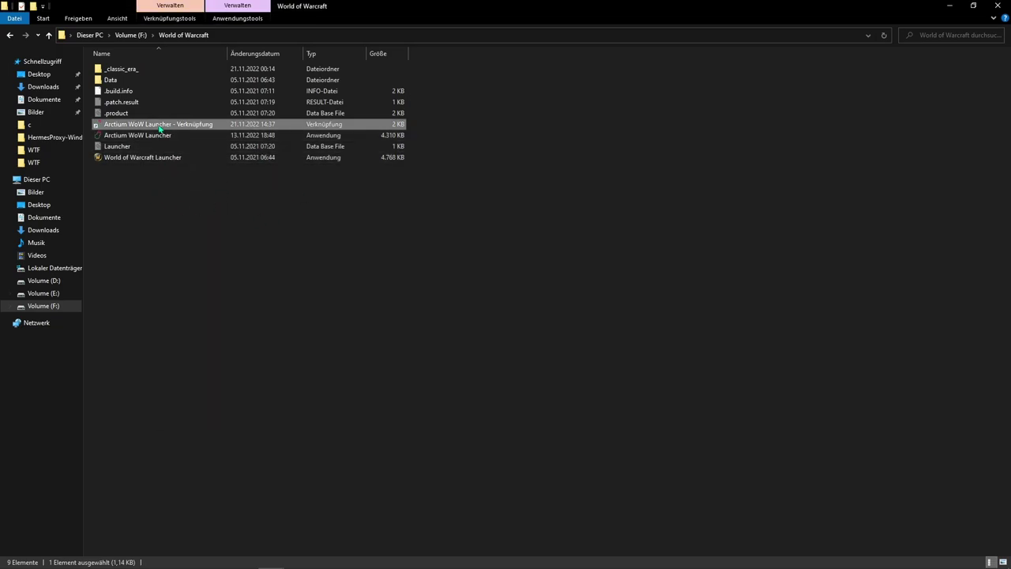
pyautogui.rightClick(160, 128)
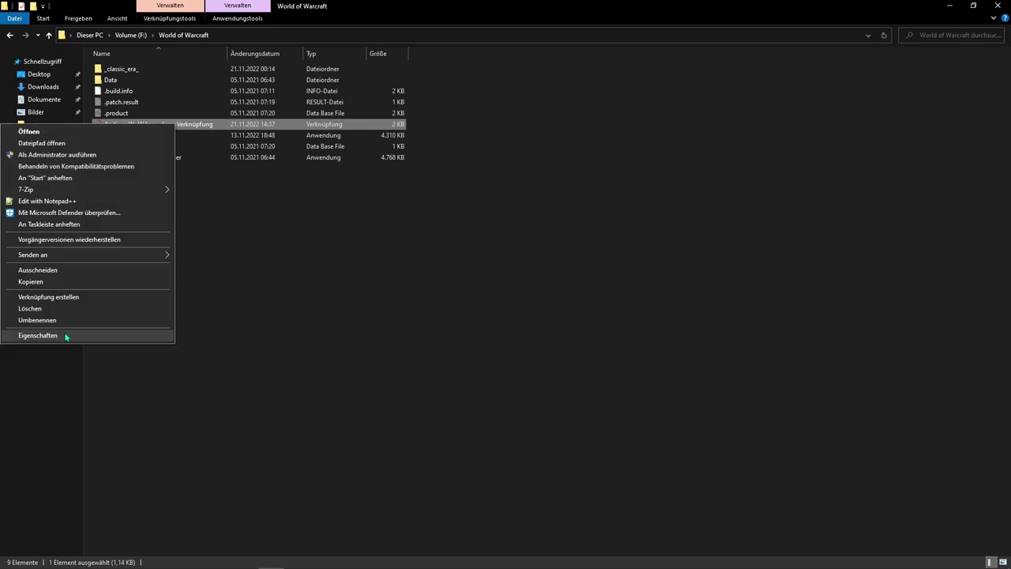
pyautogui.click(38, 335)
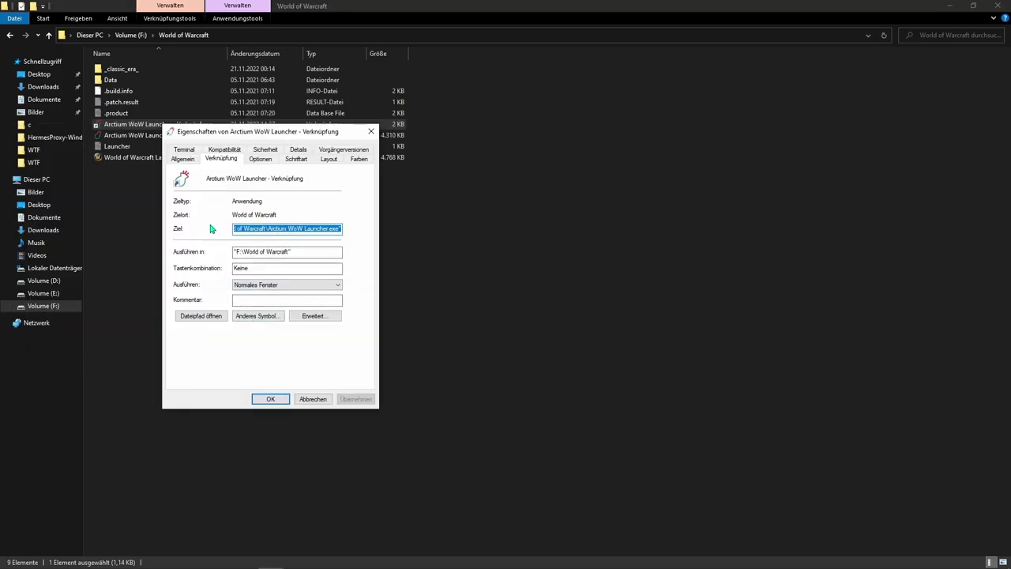
pyautogui.click(339, 229)
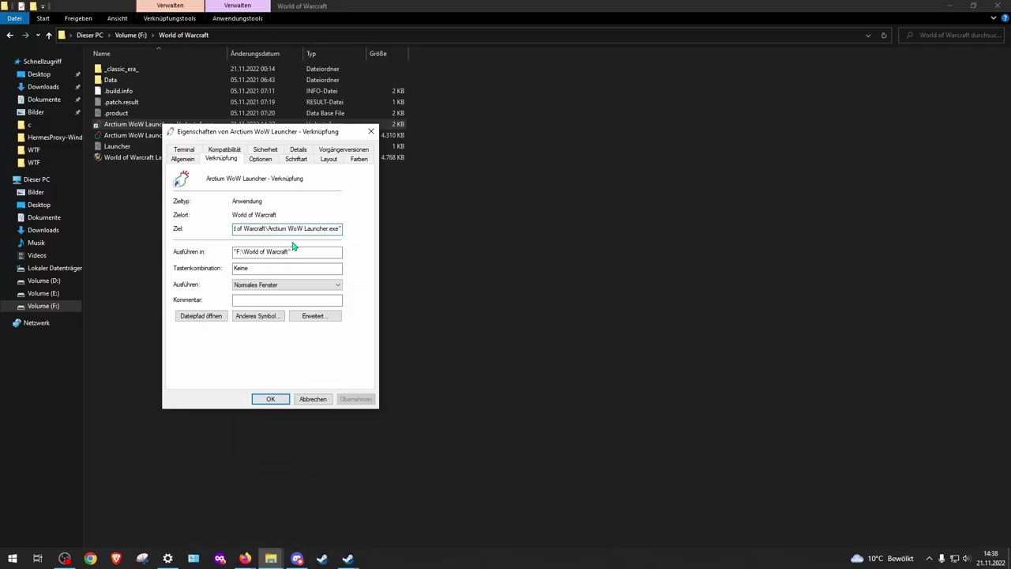
# Switch to Firefox and copy the vanilla launch arguments "--staticseed --version=ClassicEra" from the HermesProxy README's usage instructions.
pyautogui.click(245, 558)
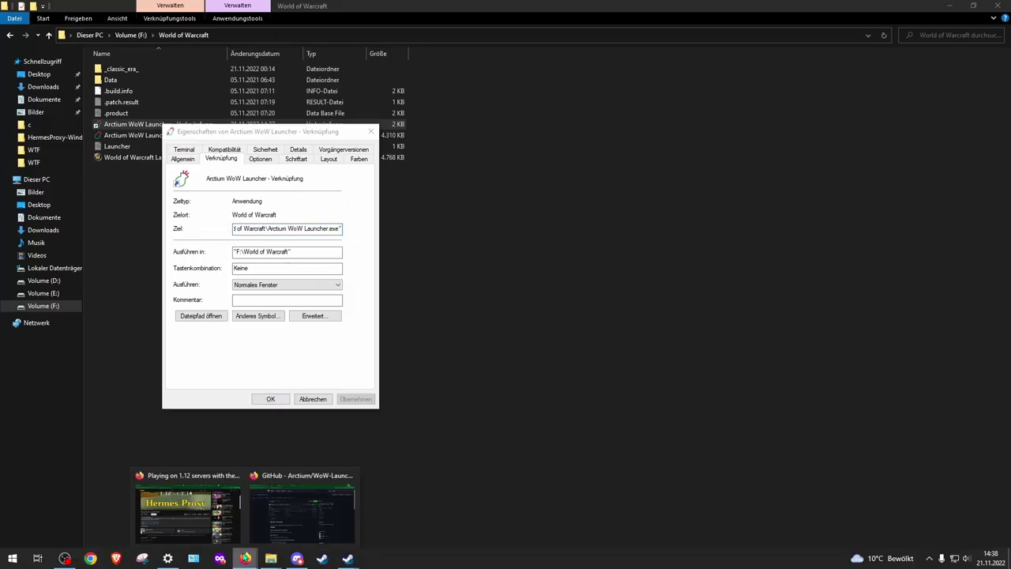
pyautogui.click(276, 516)
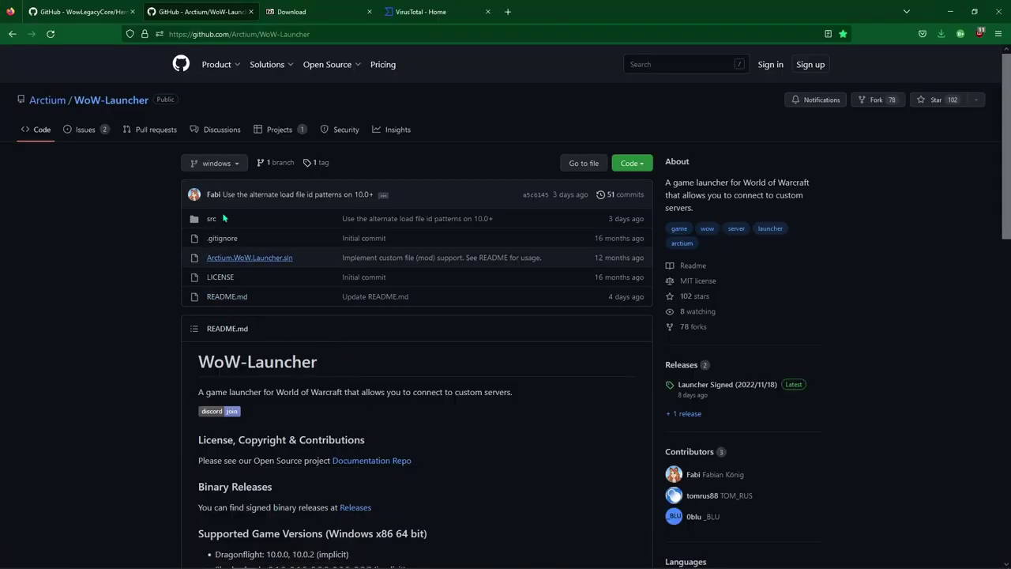
pyautogui.click(100, 12)
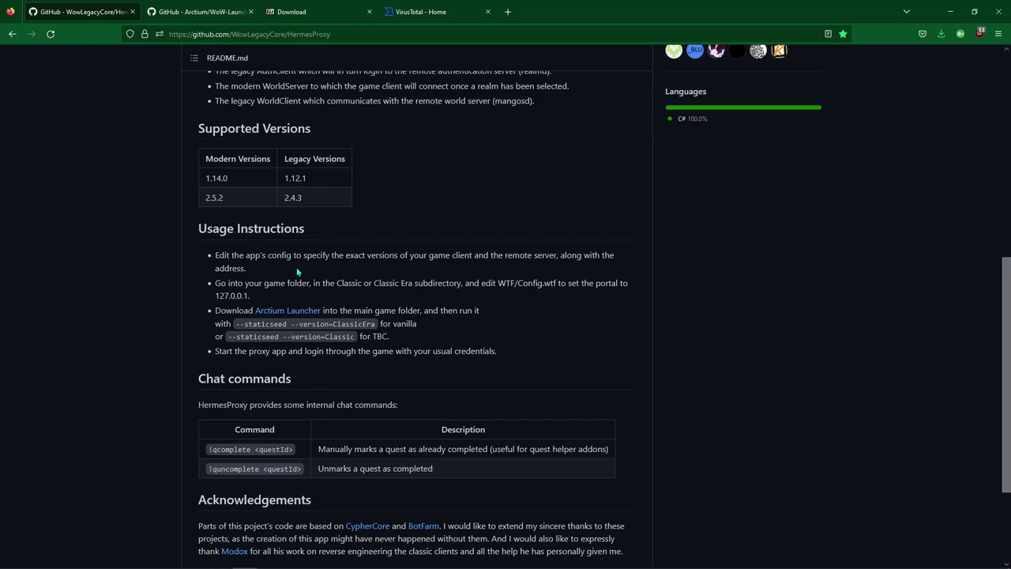
pyautogui.scroll(10, 298, 272)
pyautogui.scroll(-5, 361, 260)
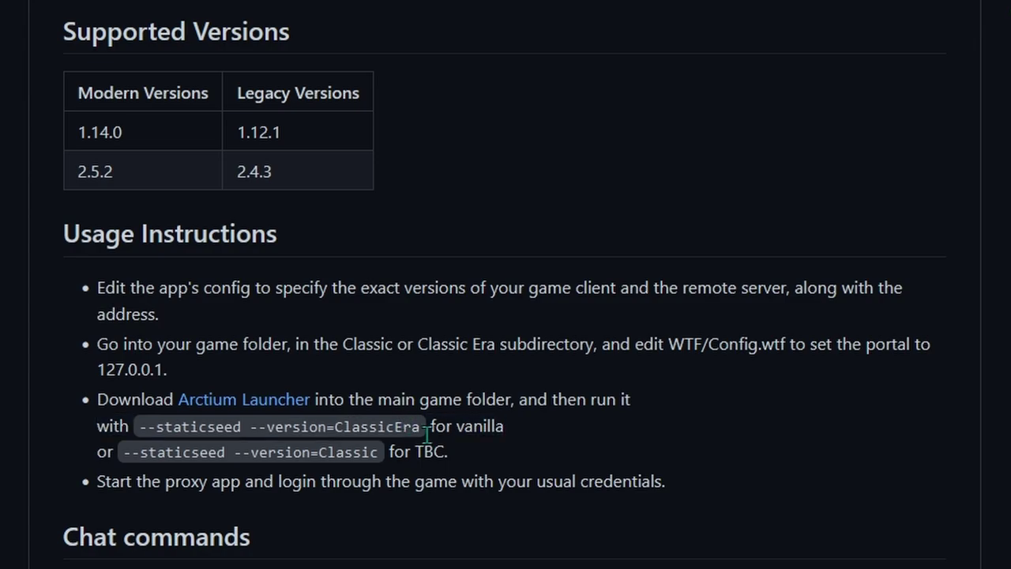
pyautogui.moveTo(427, 433); pyautogui.dragTo(138, 426)
pyautogui.hotkey('ctrl', 'c')
pyautogui.rightClick(197, 431)
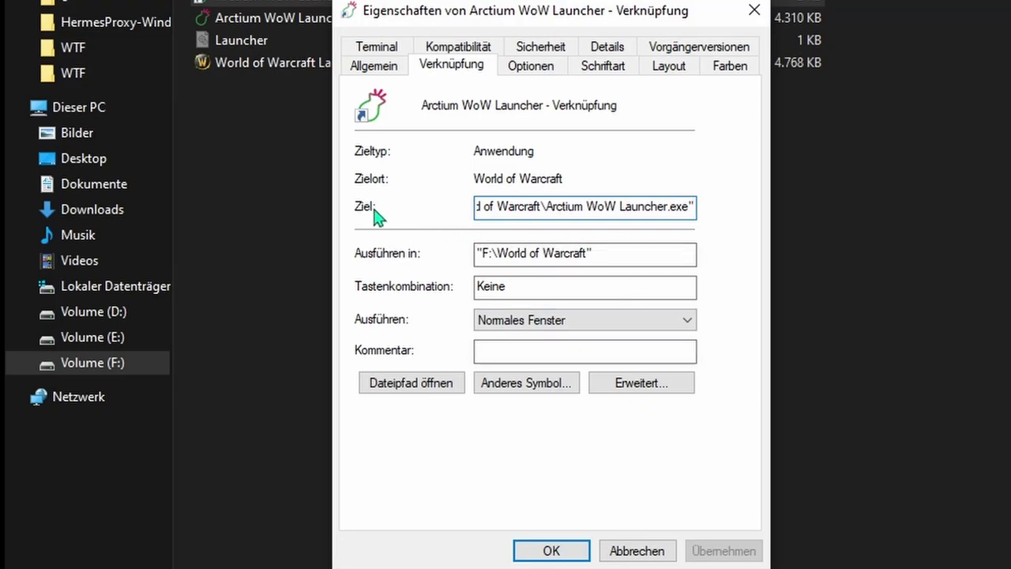
# Append "--staticseed --version=ClassicEra" after the closing quote of the launcher shortcut's target, separated by a space, and save the properties.
pyautogui.click(649, 206)
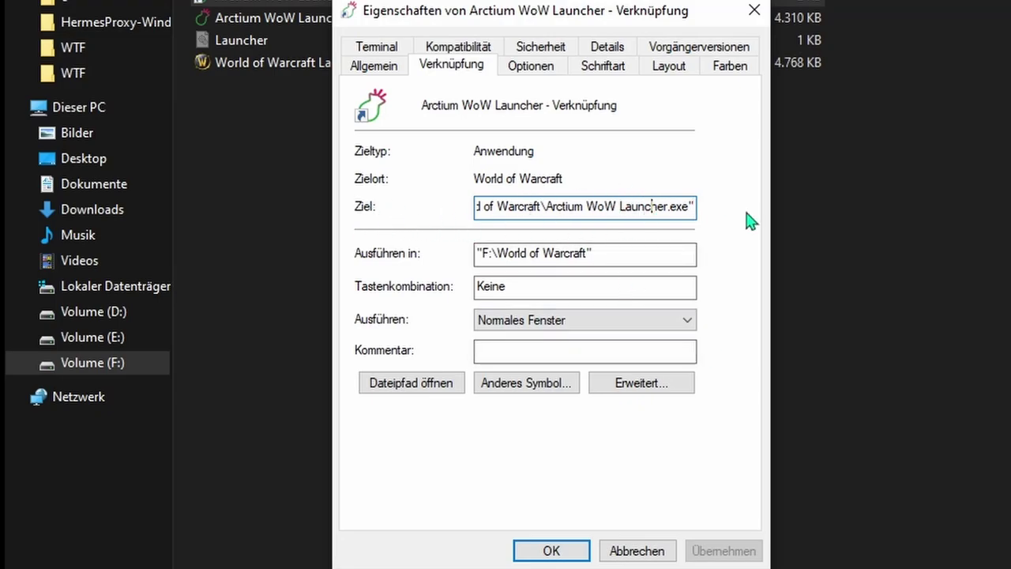
pyautogui.click(693, 206)
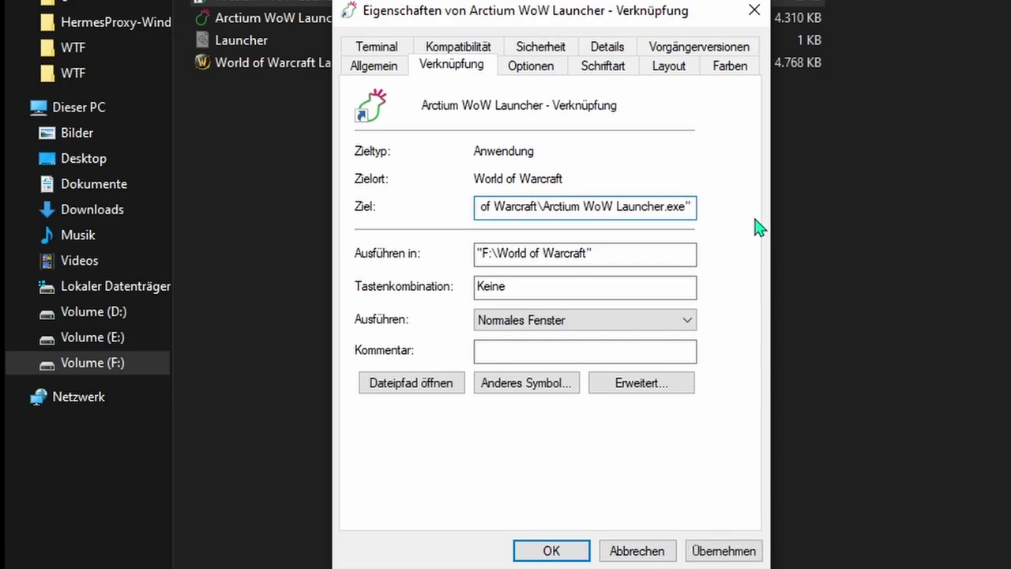
pyautogui.hotkey('ctrl', 'v')
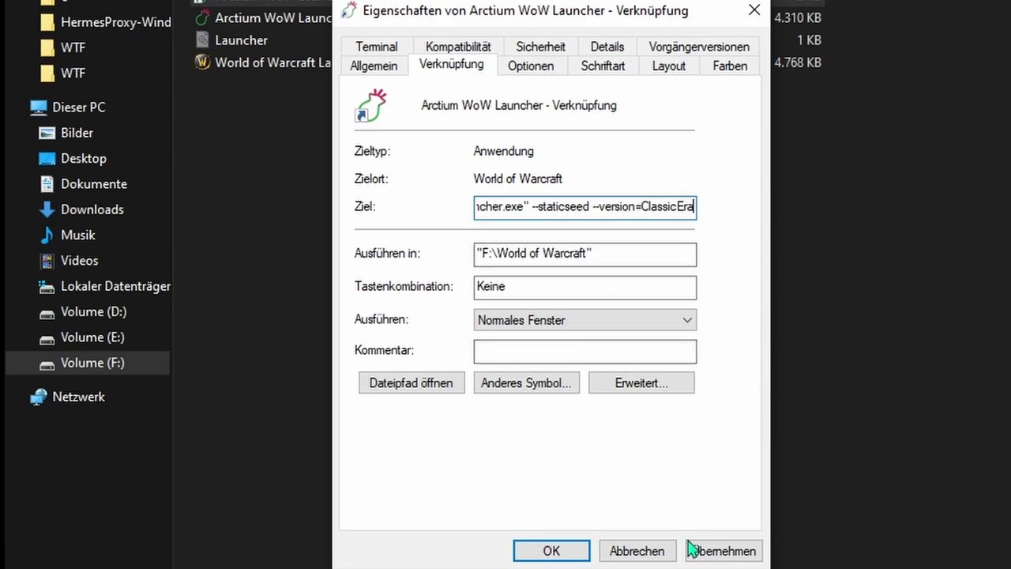
pyautogui.click(718, 552)
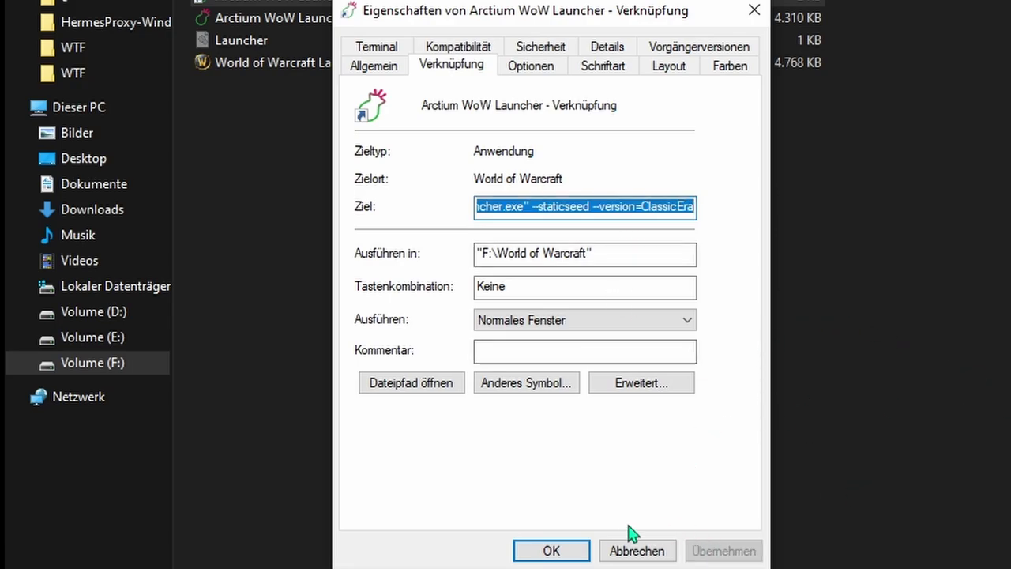
pyautogui.click(568, 553)
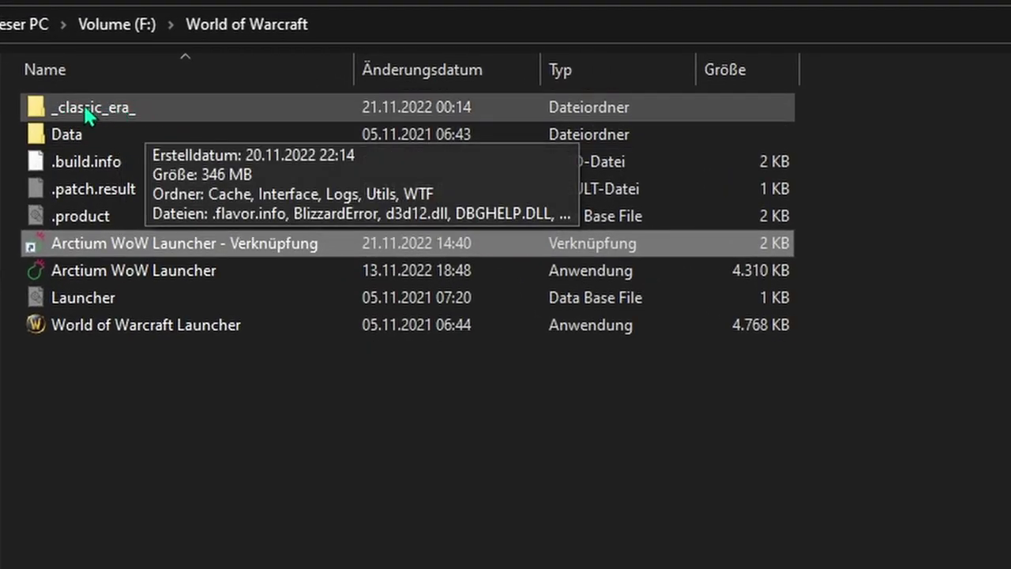
# Open the Config file from the WTF subfolder of the _classic_era_ folder in the text editor.
pyautogui.doubleClick(108, 108)
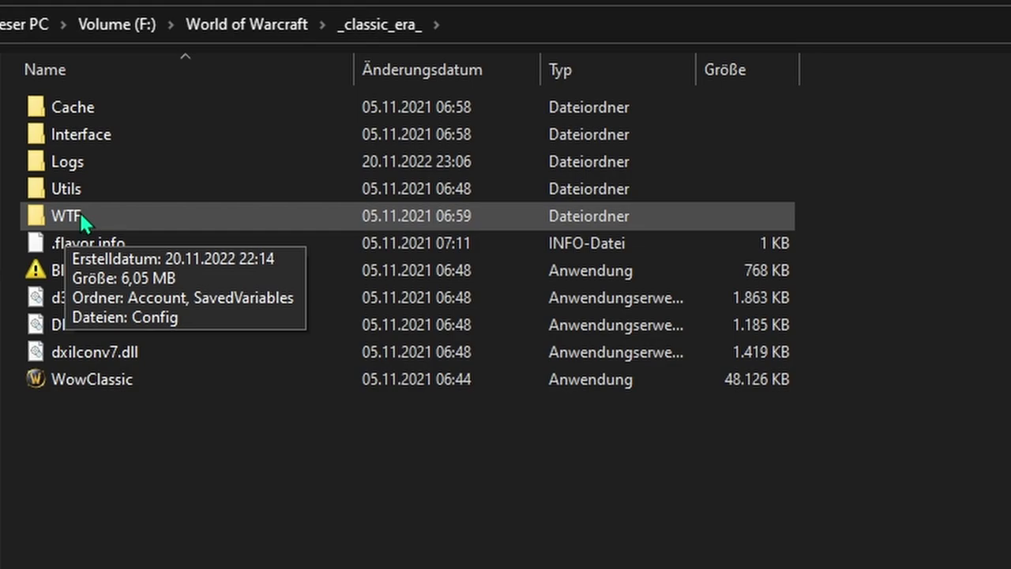
pyautogui.doubleClick(80, 213)
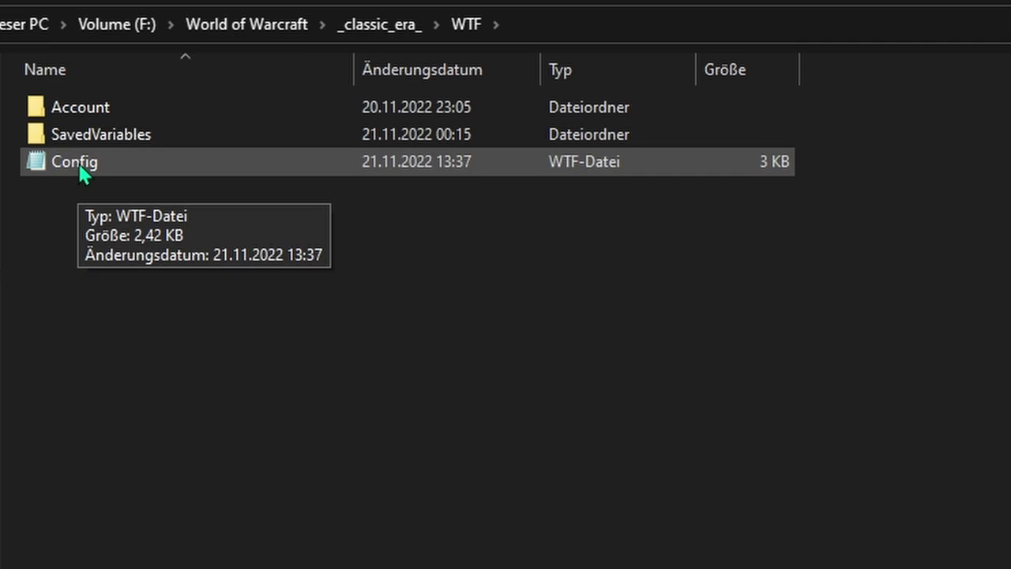
pyautogui.doubleClick(81, 169)
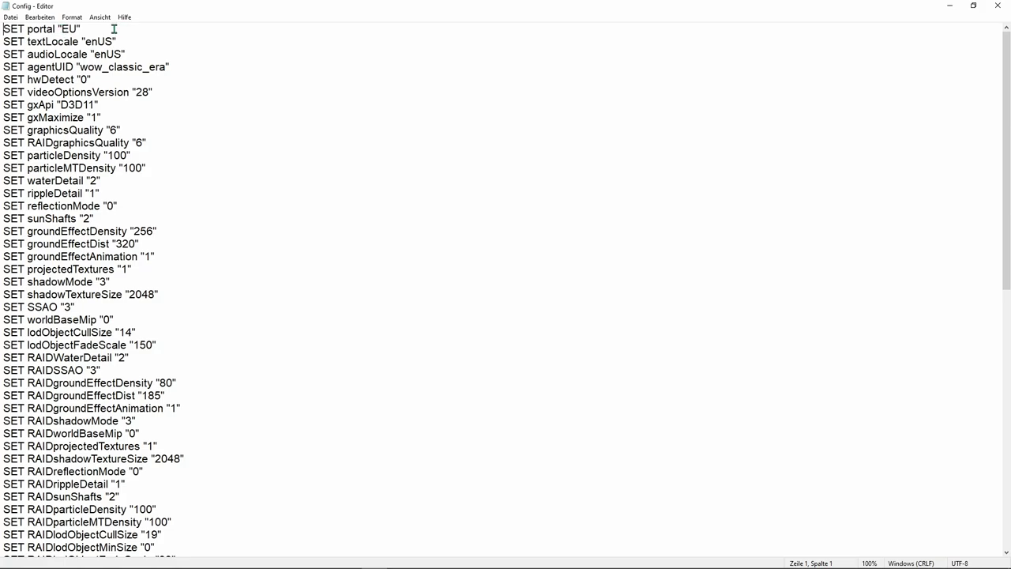
# Set the portal value in the Config file to "127.0.0.1", save the file and close it.
pyautogui.doubleClick(63, 30)
pyautogui.write('127.0.0.1')
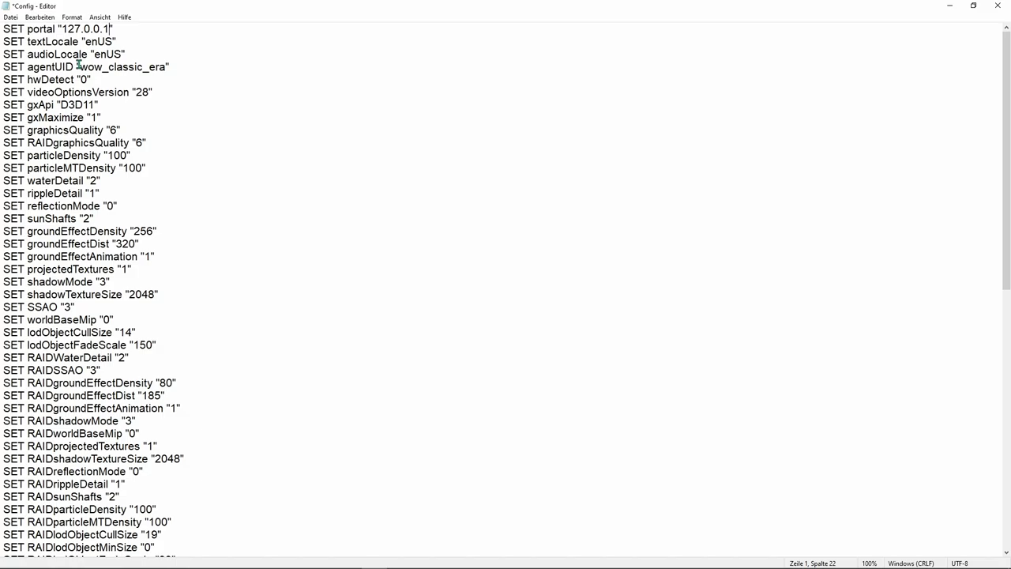
pyautogui.click(10, 16)
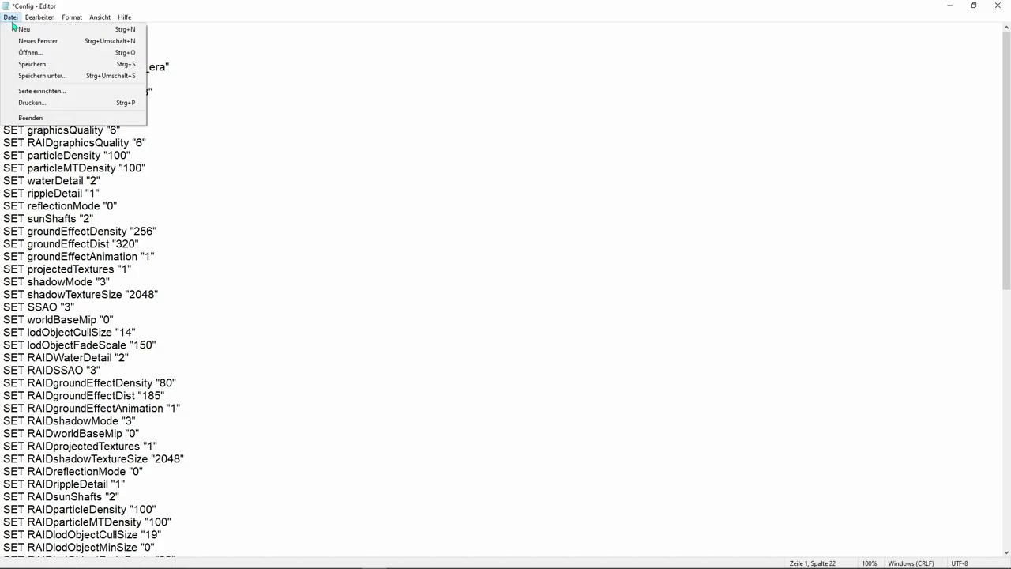
pyautogui.click(33, 64)
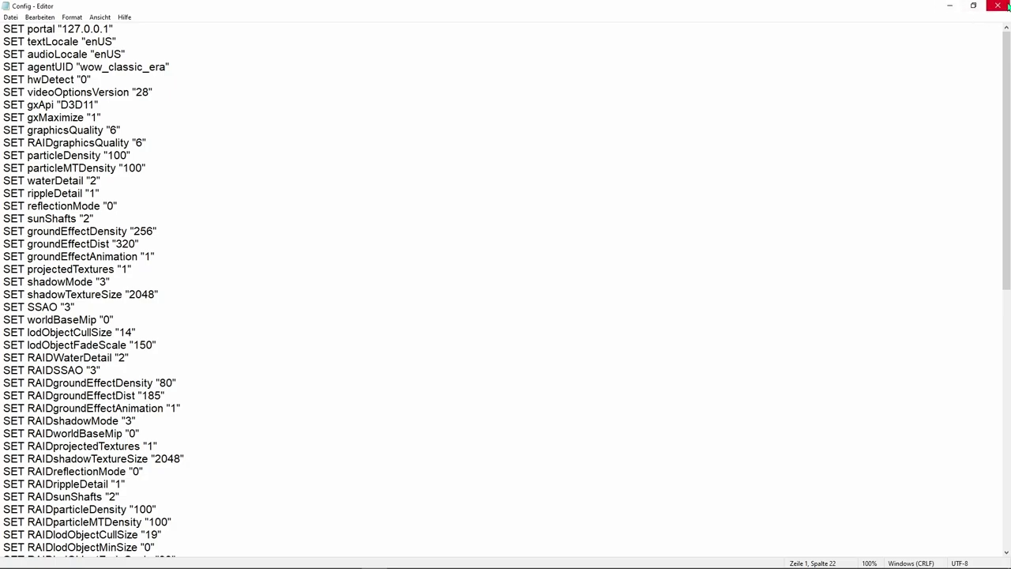
pyautogui.click(1003, 6)
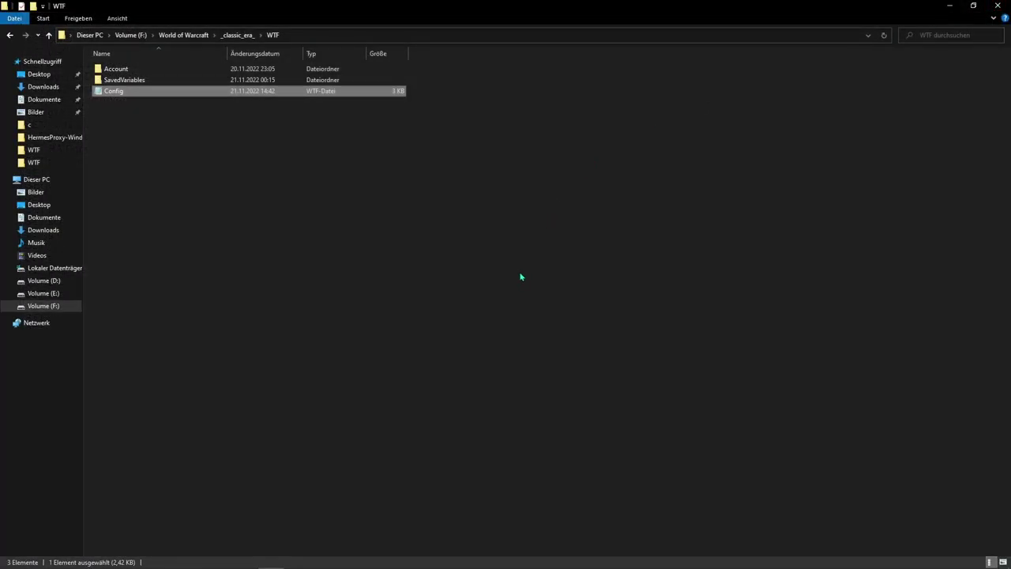
# Open the HermesProxy CONFIG file from the HermesProxy-Windows-v3.2 folder on Volume (F:) in the text editor.
pyautogui.click(521, 278)
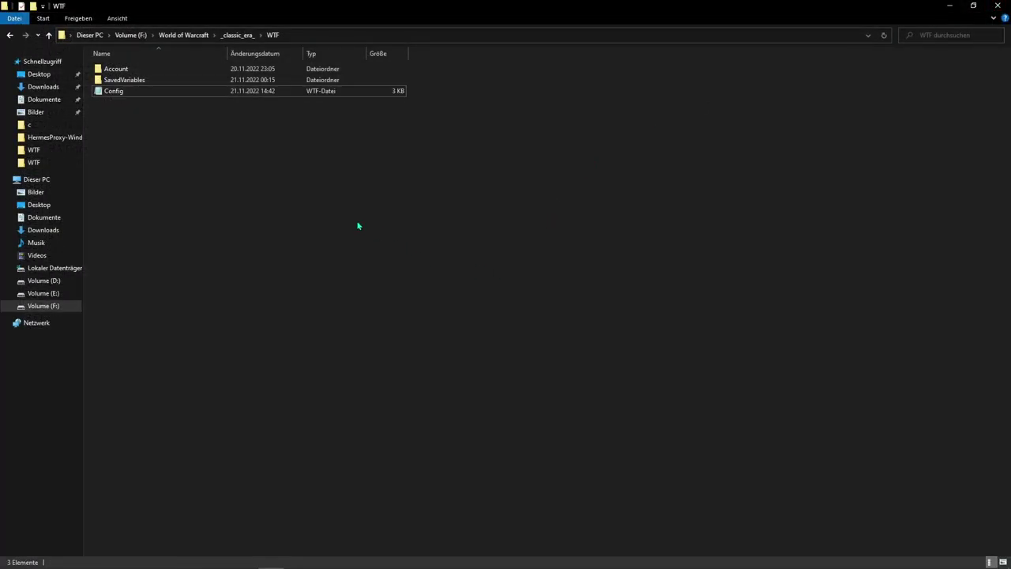
pyautogui.click(237, 35)
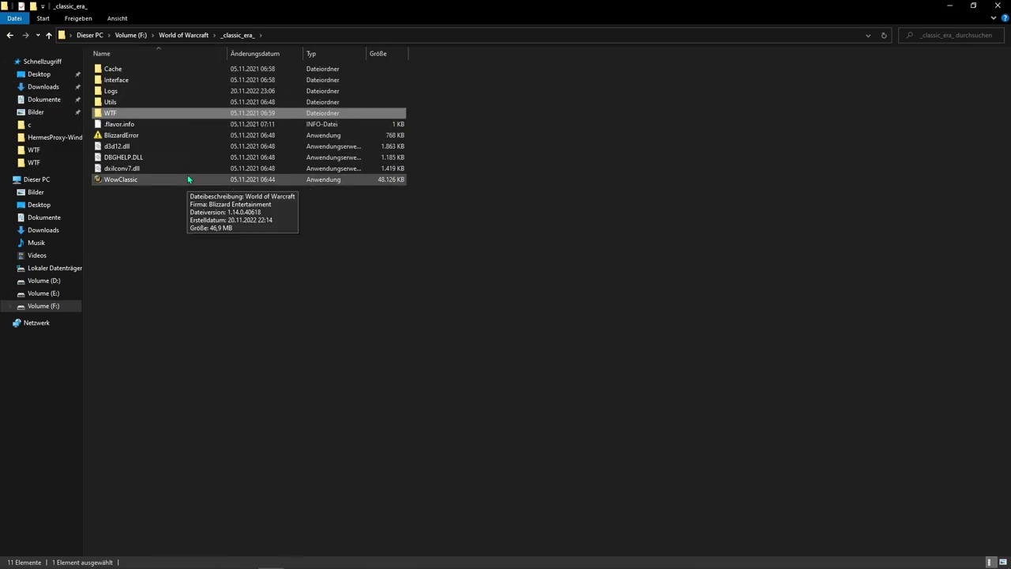
pyautogui.hotkey('alt', 'Left')
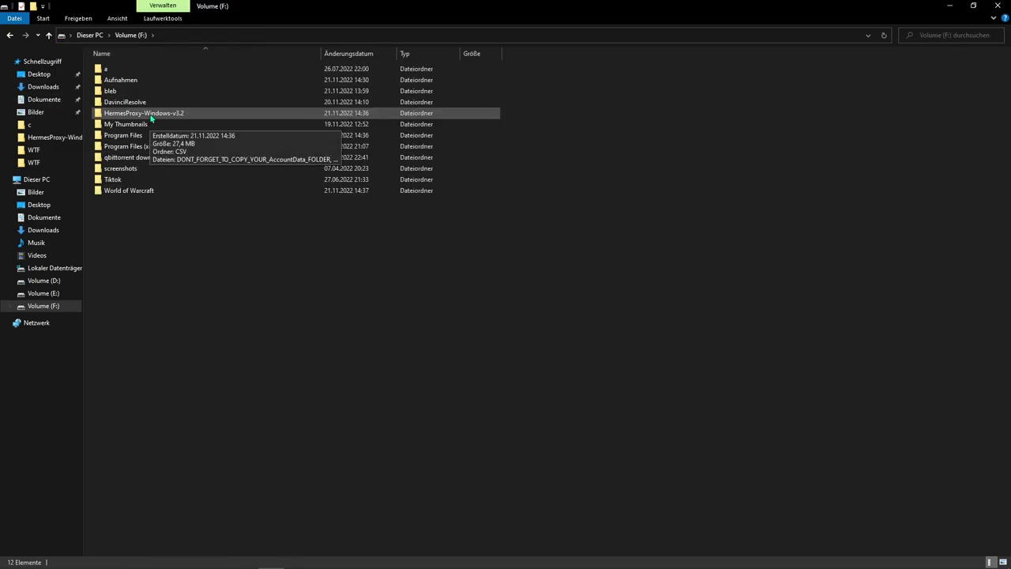
pyautogui.doubleClick(150, 115)
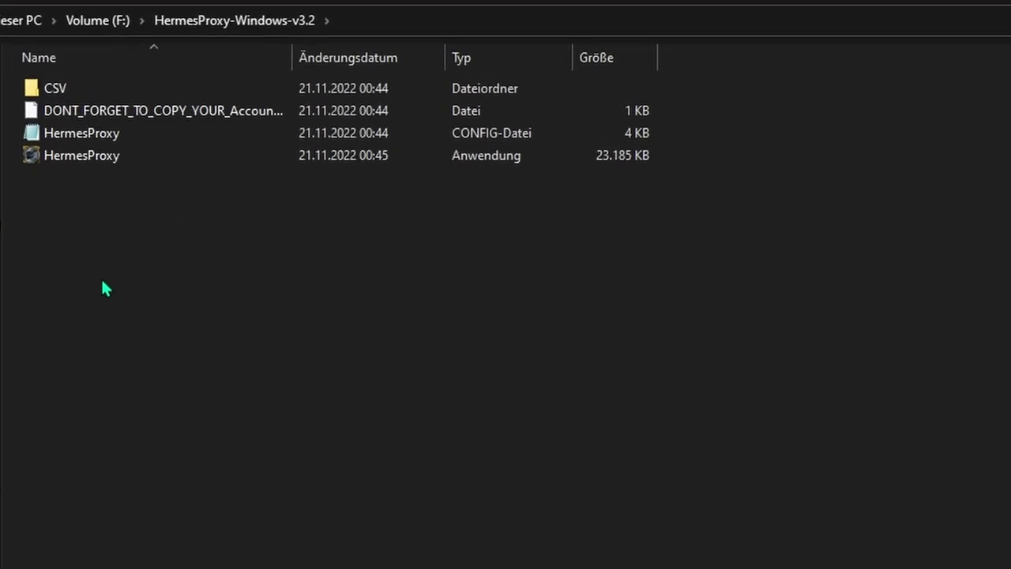
pyautogui.doubleClick(89, 141)
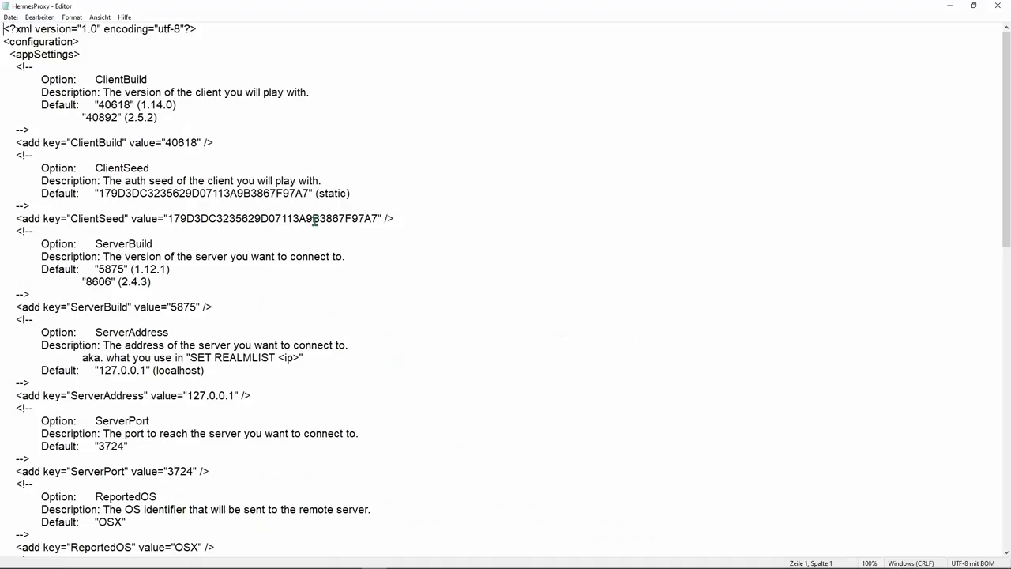
# Set the ServerAddress value in the HermesProxy config to "logon.everlook.org" and save the file.
pyautogui.scroll(-1, 223, 219)
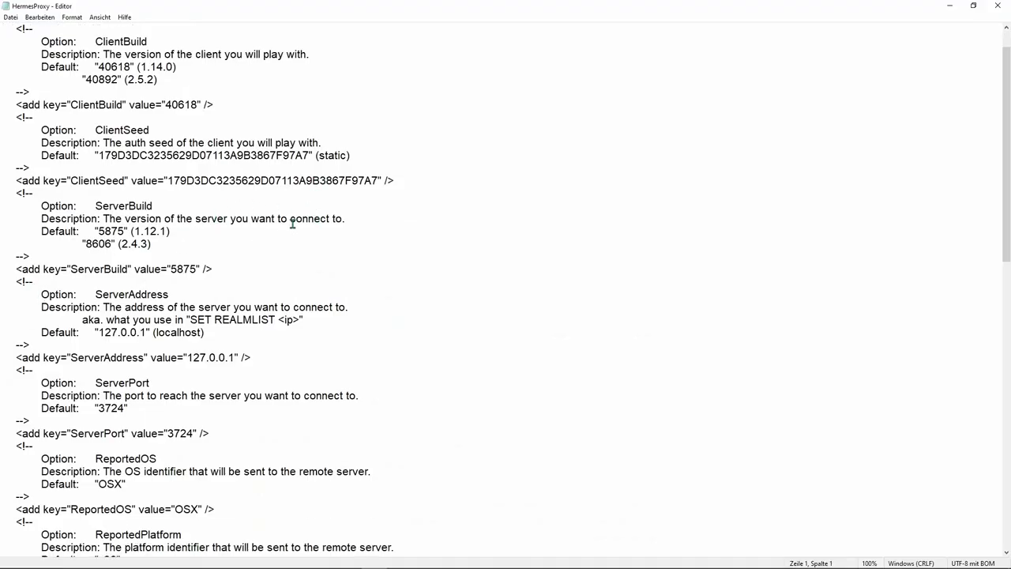
pyautogui.scroll(-1, 221, 253)
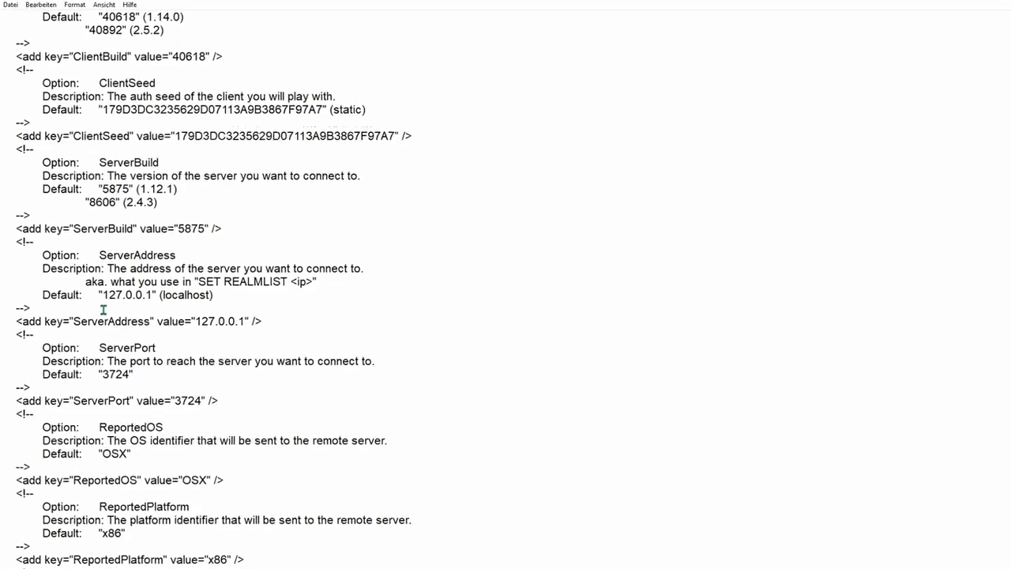
pyautogui.moveTo(96, 256); pyautogui.dragTo(137, 255)
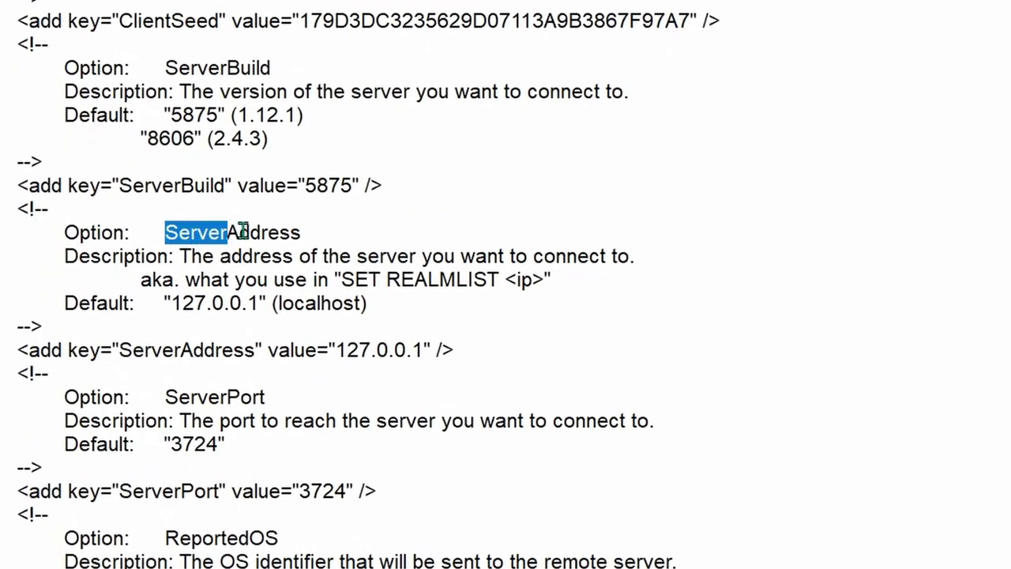
pyautogui.moveTo(241, 230); pyautogui.dragTo(322, 230)
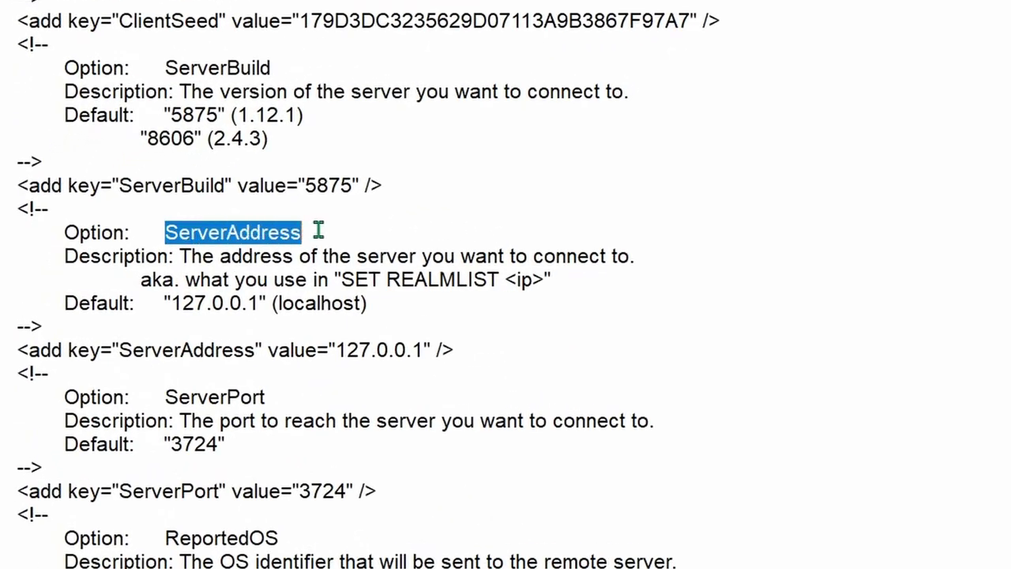
pyautogui.moveTo(169, 303); pyautogui.dragTo(372, 299)
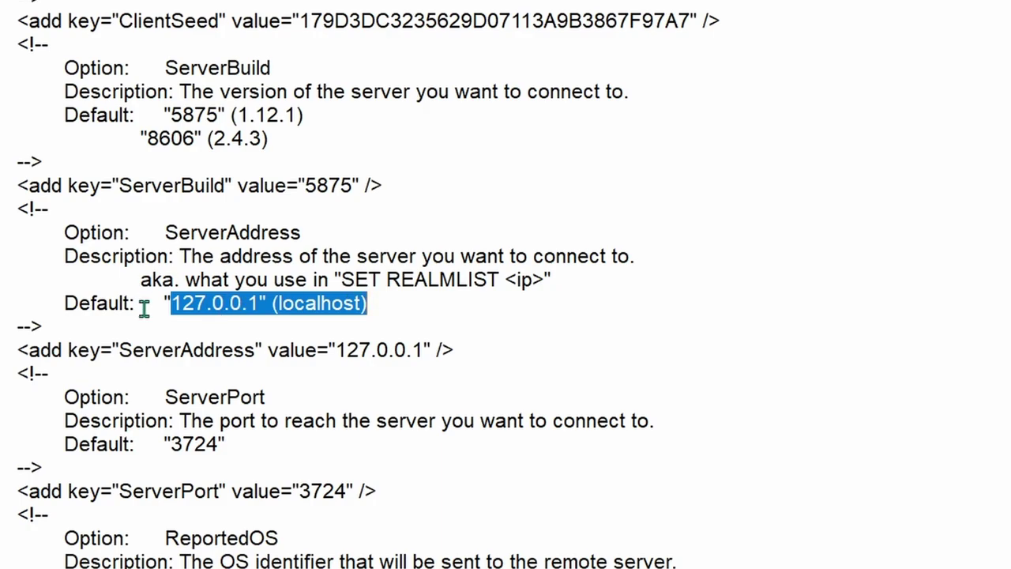
pyautogui.click(256, 350)
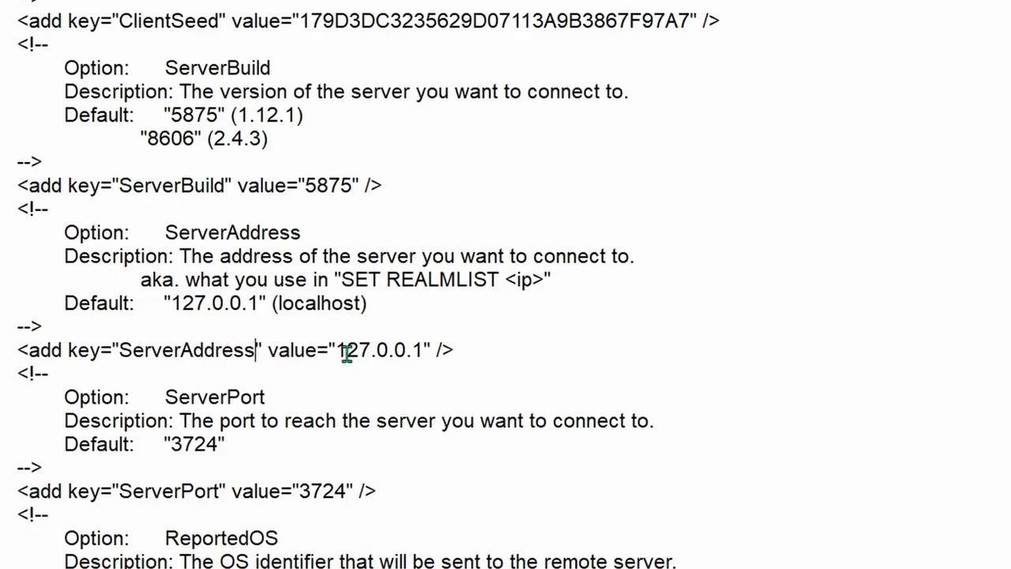
pyautogui.click(337, 348)
pyautogui.moveTo(337, 349); pyautogui.dragTo(425, 348)
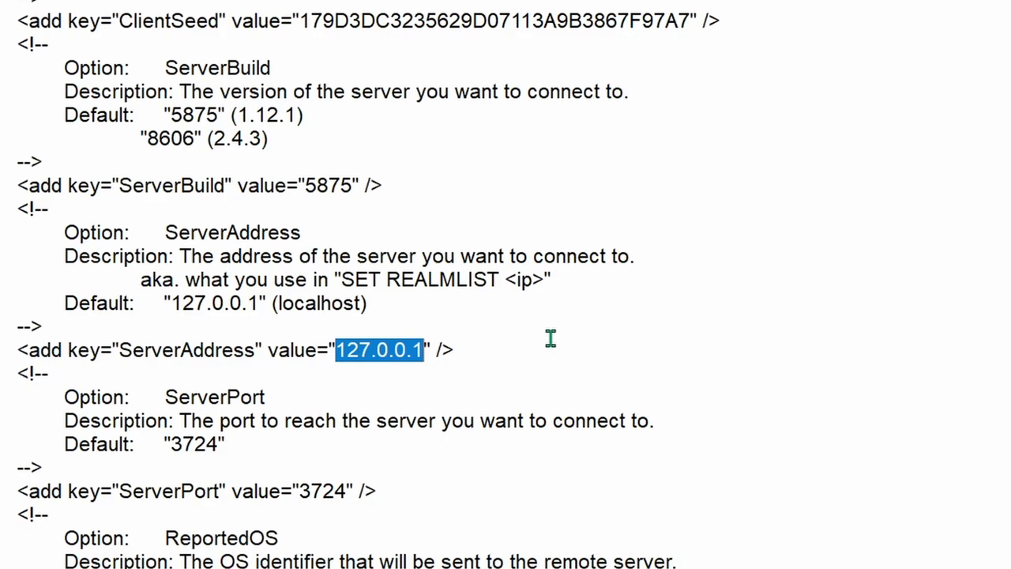
pyautogui.write('logon.evelook')
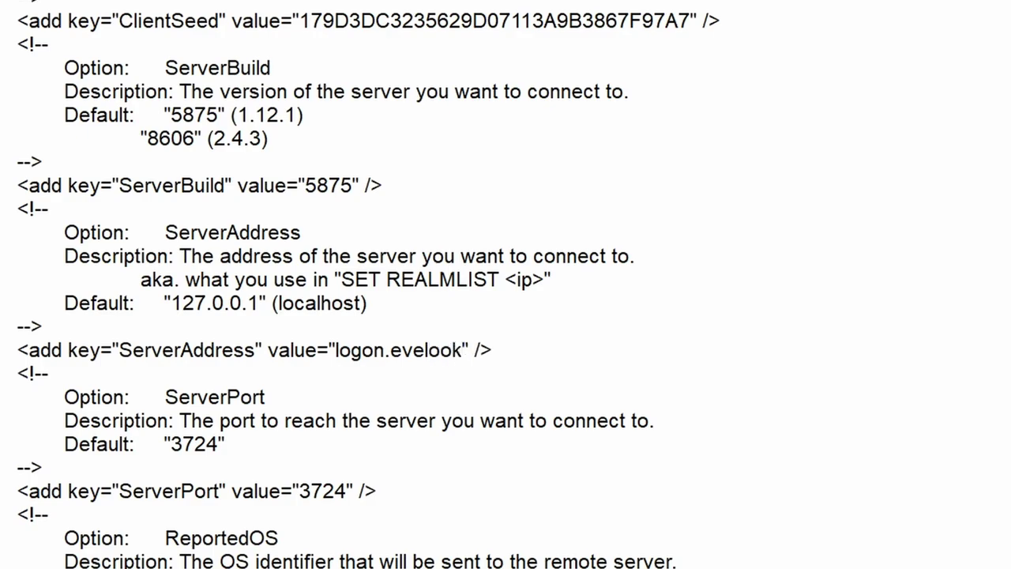
pyautogui.press('Left')
pyautogui.press('Left')
pyautogui.press('Left')
pyautogui.press('Left')
pyautogui.write('r')
pyautogui.press('Right')
pyautogui.press('Right')
pyautogui.press('Right')
pyautogui.press('Right')
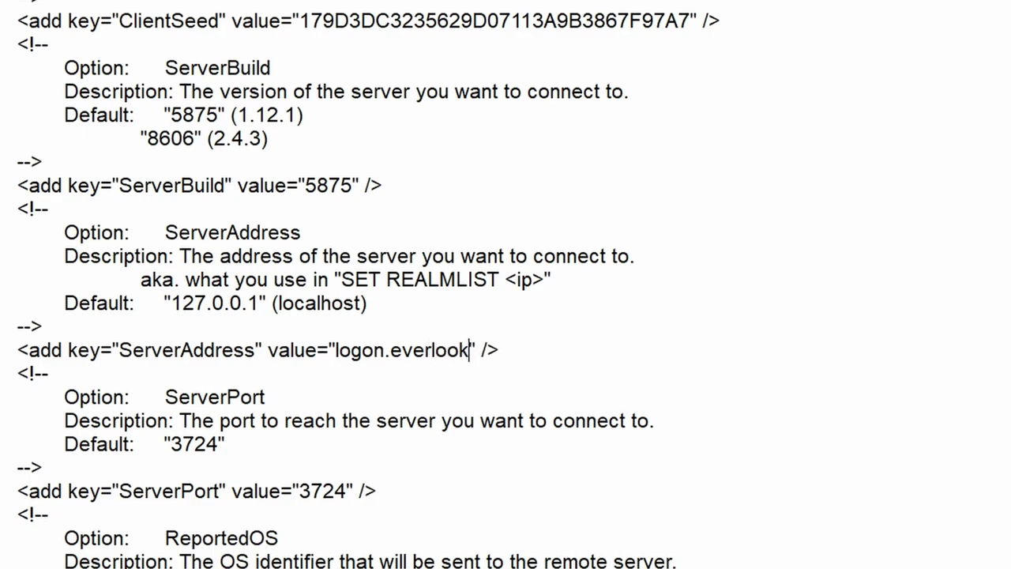
pyautogui.write('.org')
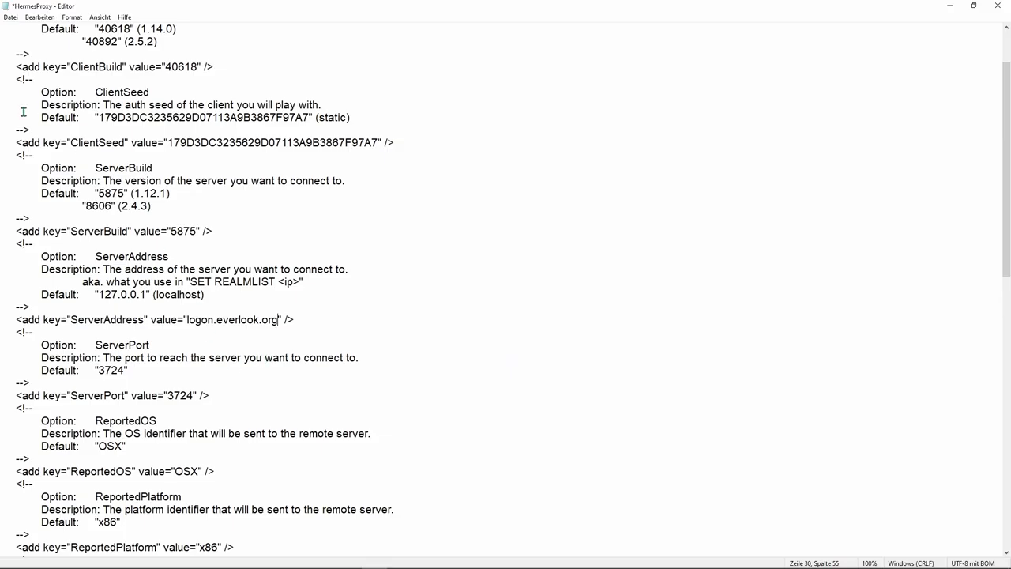
pyautogui.click(11, 18)
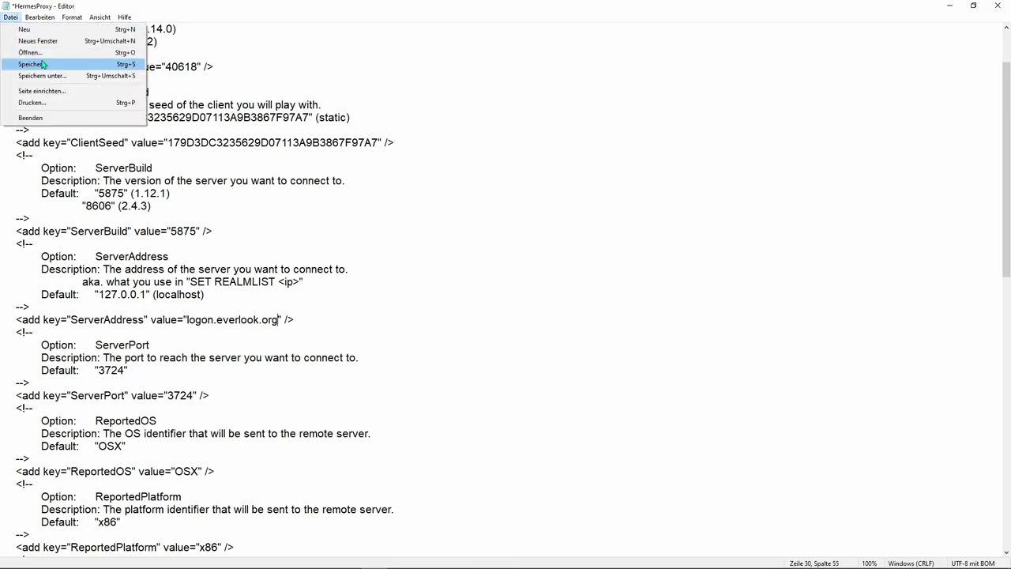
pyautogui.click(43, 64)
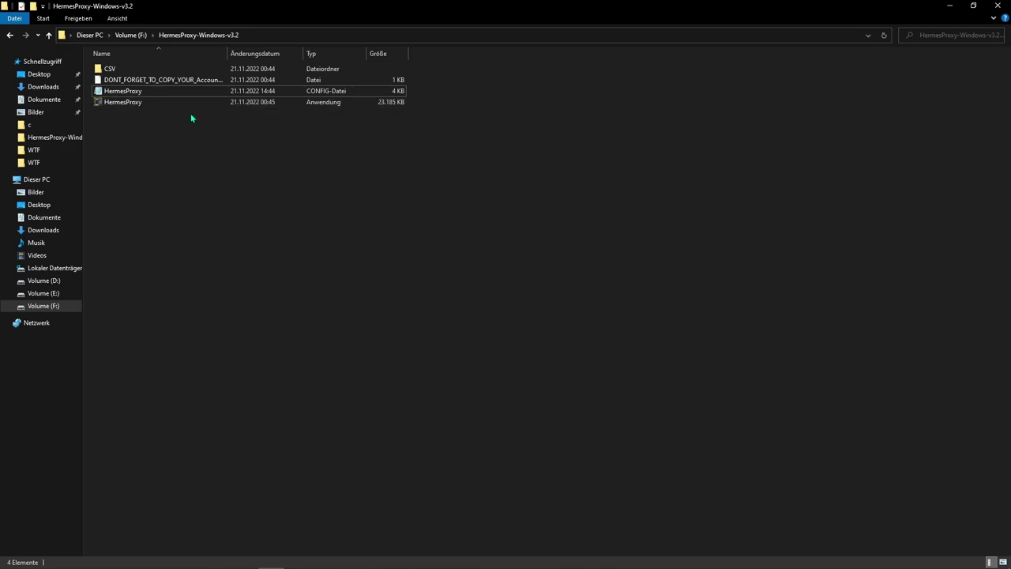
# Start the HermesProxy application and launch the game with the Arctium WoW Launcher shortcut in the World of Warcraft folder.
pyautogui.doubleClick(127, 103)
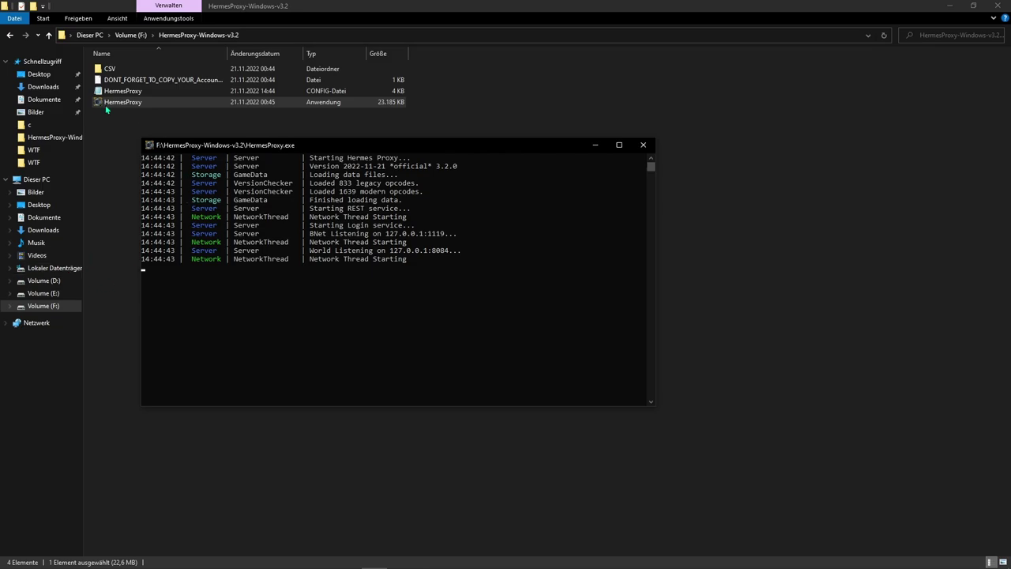
pyautogui.click(131, 34)
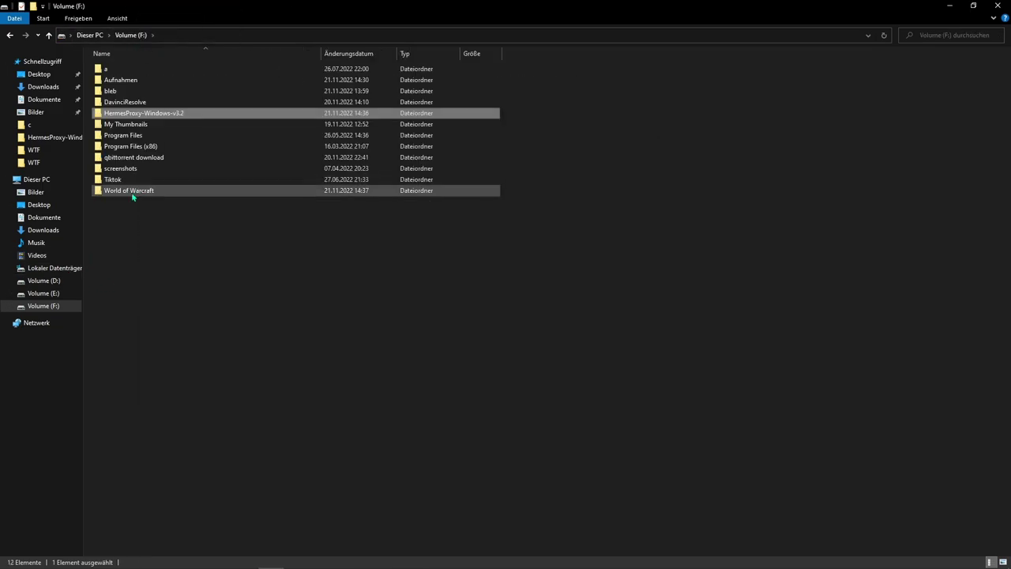
pyautogui.doubleClick(132, 195)
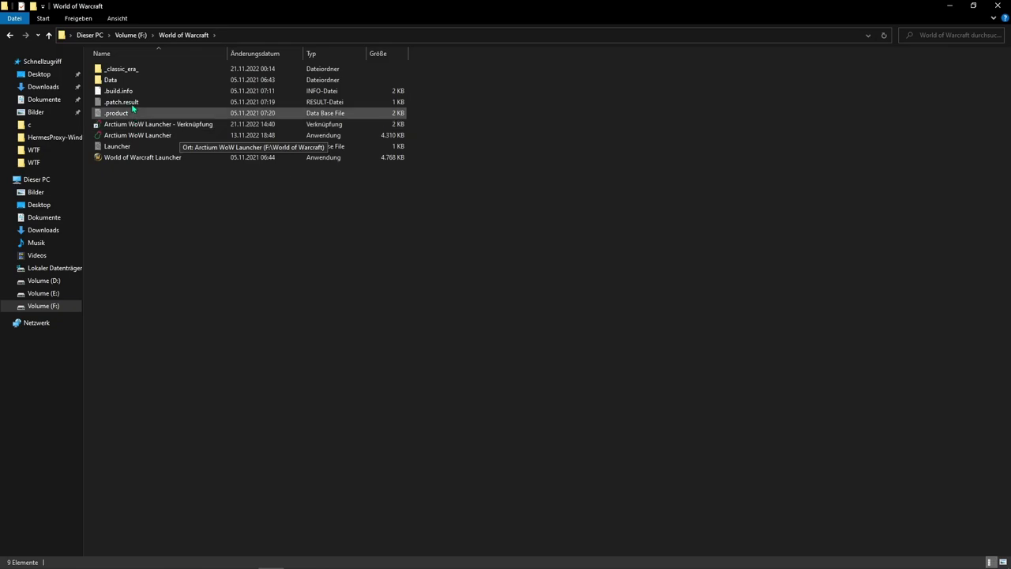
pyautogui.doubleClick(121, 69)
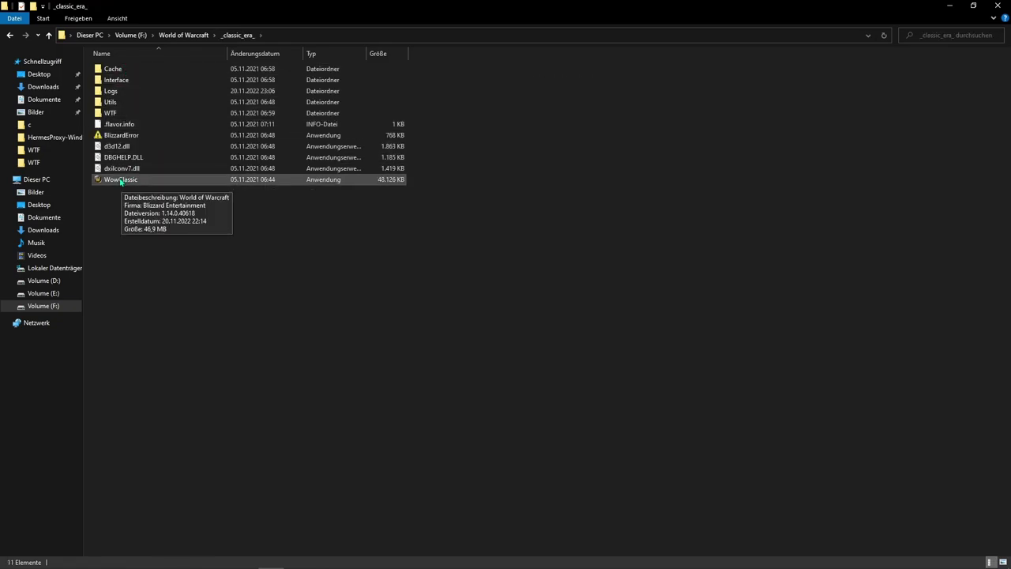
pyautogui.click(174, 38)
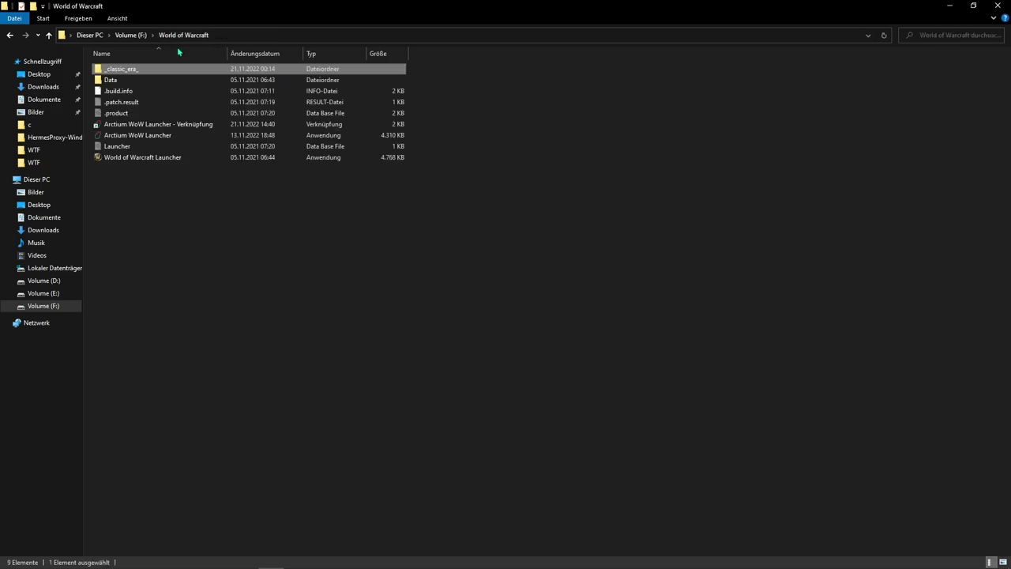
pyautogui.click(138, 131)
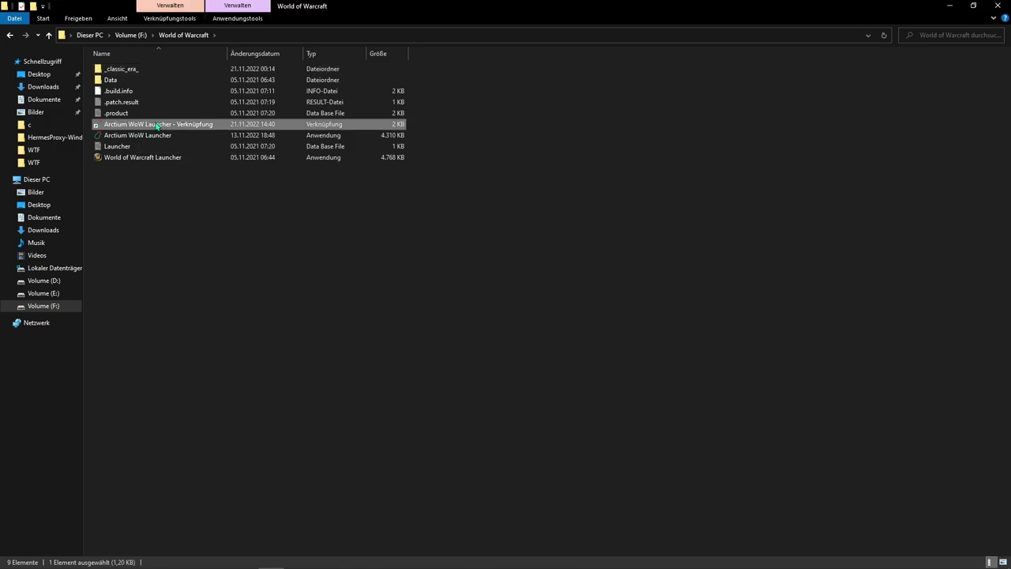
pyautogui.doubleClick(157, 125)
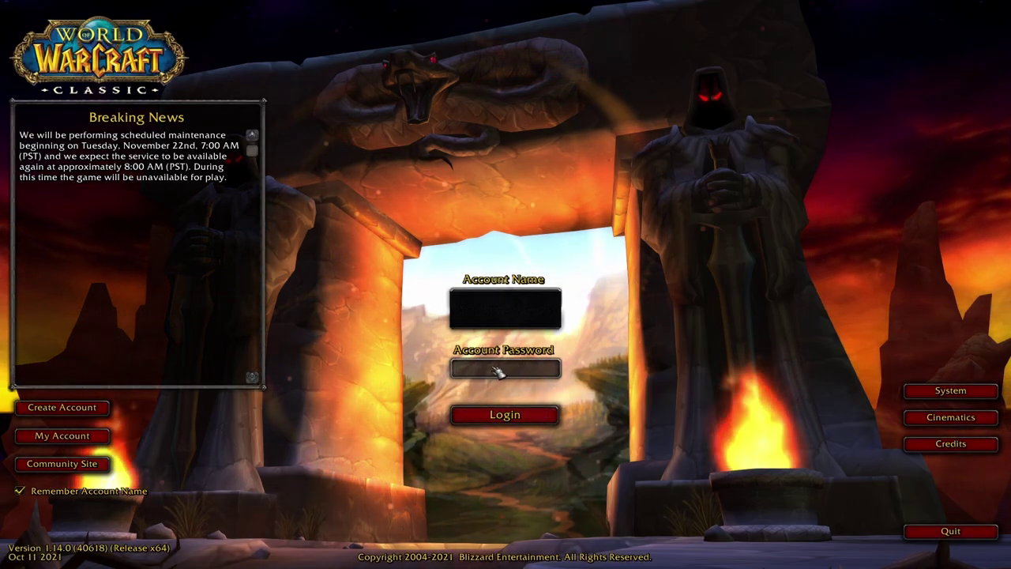
# Log in to the game account and enter the Everlook realm.
pyautogui.press('Return')
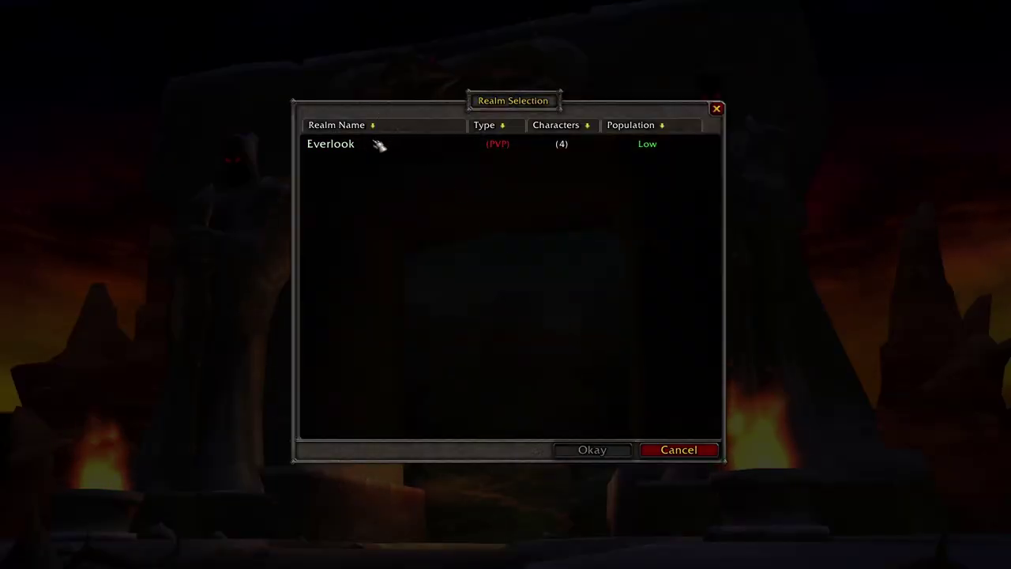
pyautogui.doubleClick(379, 144)
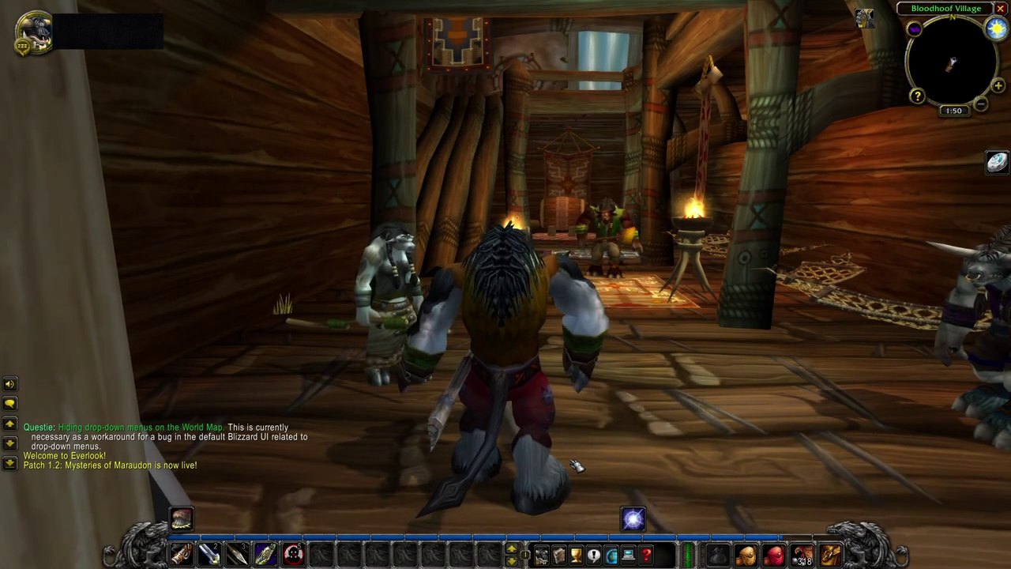
# Test the in-game controls by turning the character and rotating the camera around it inside the Bloodhoof Village building.
pyautogui.press('d')
pyautogui.press('a')
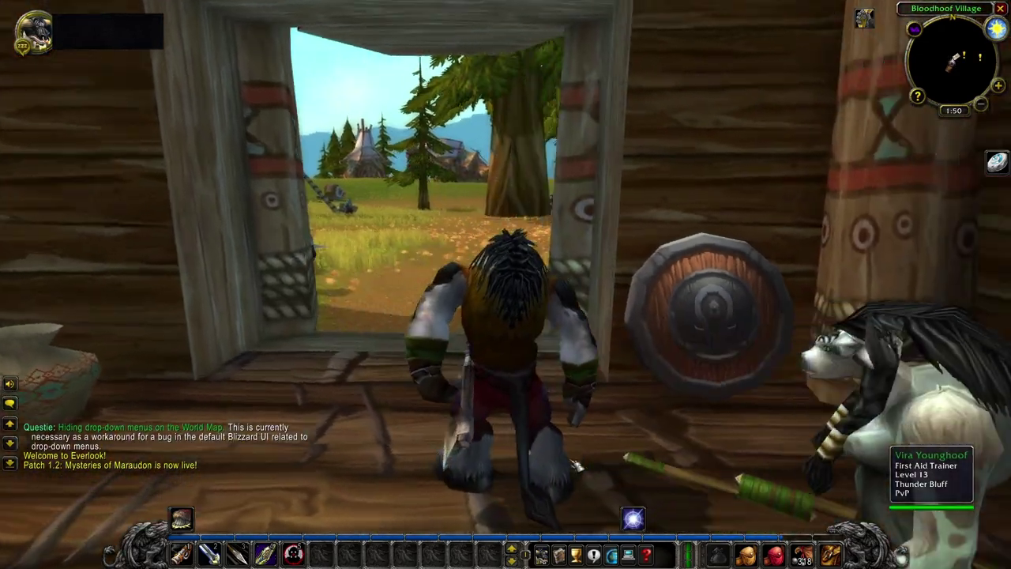
pyautogui.press('d')
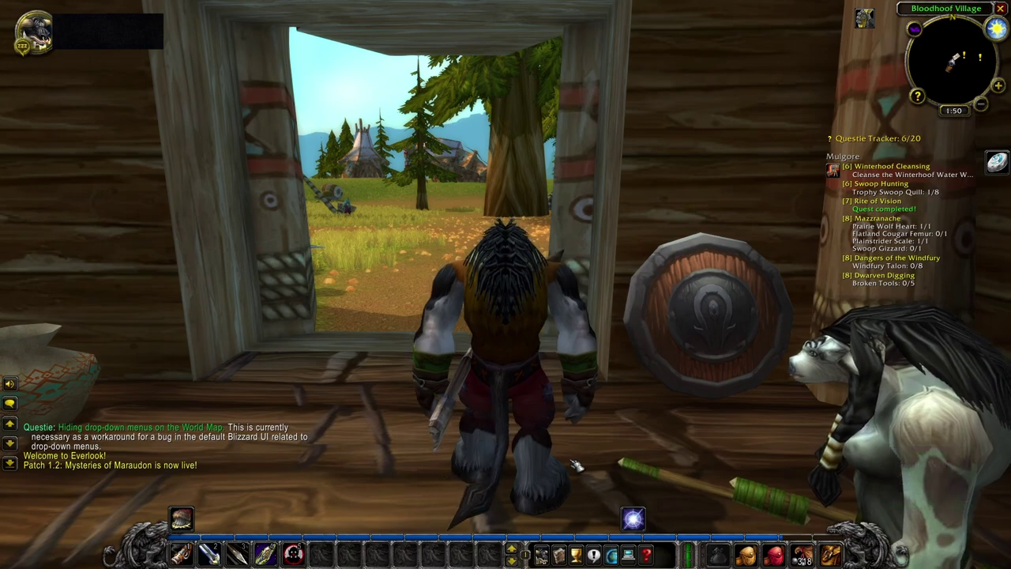
pyautogui.press('a')
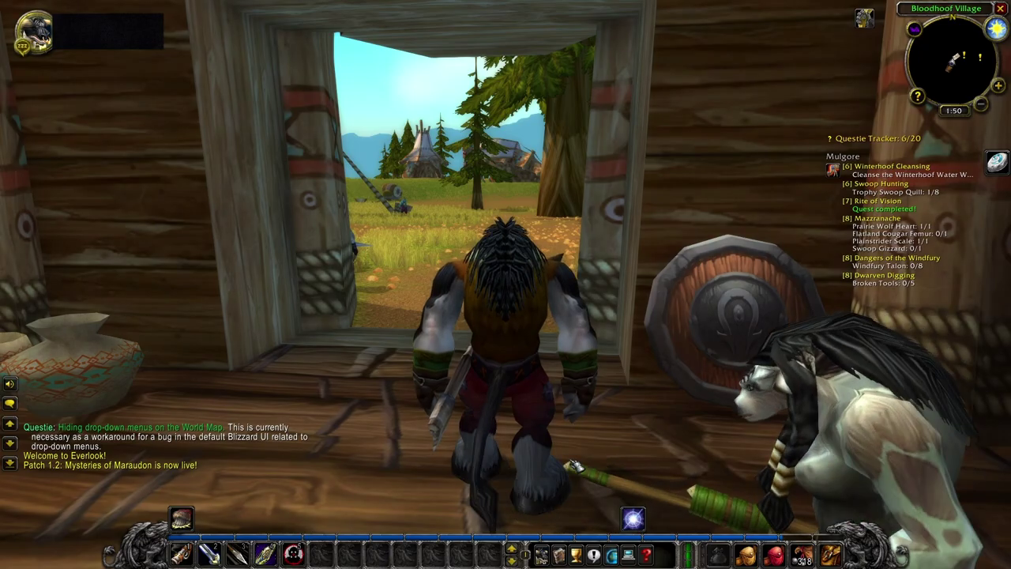
pyautogui.moveTo(577, 466); pyautogui.dragTo(300, 470)
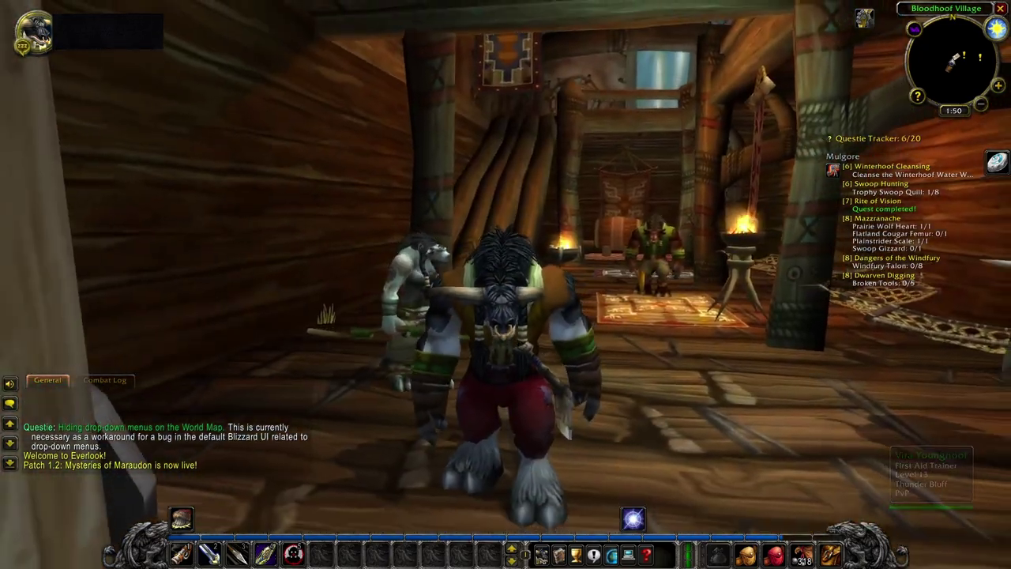